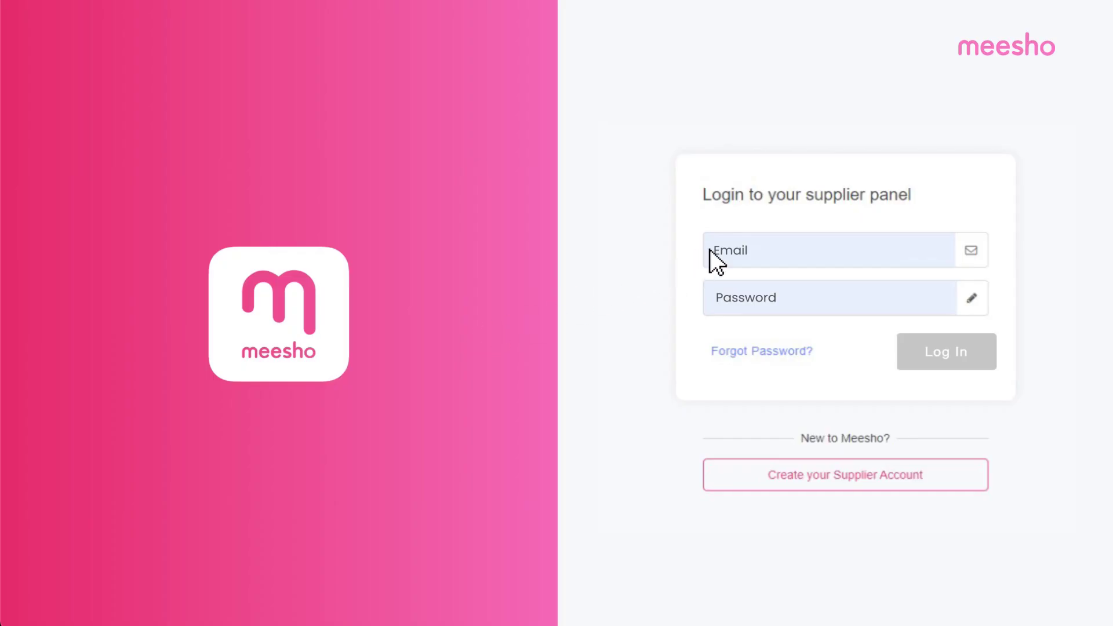
Step: Log in with the supplier e-mail and password, then view Catalog Uploads showing 16 uploads
{"action": "left_click", "coordinate": [711, 251]}
{"action": "type", "text": "sup"}
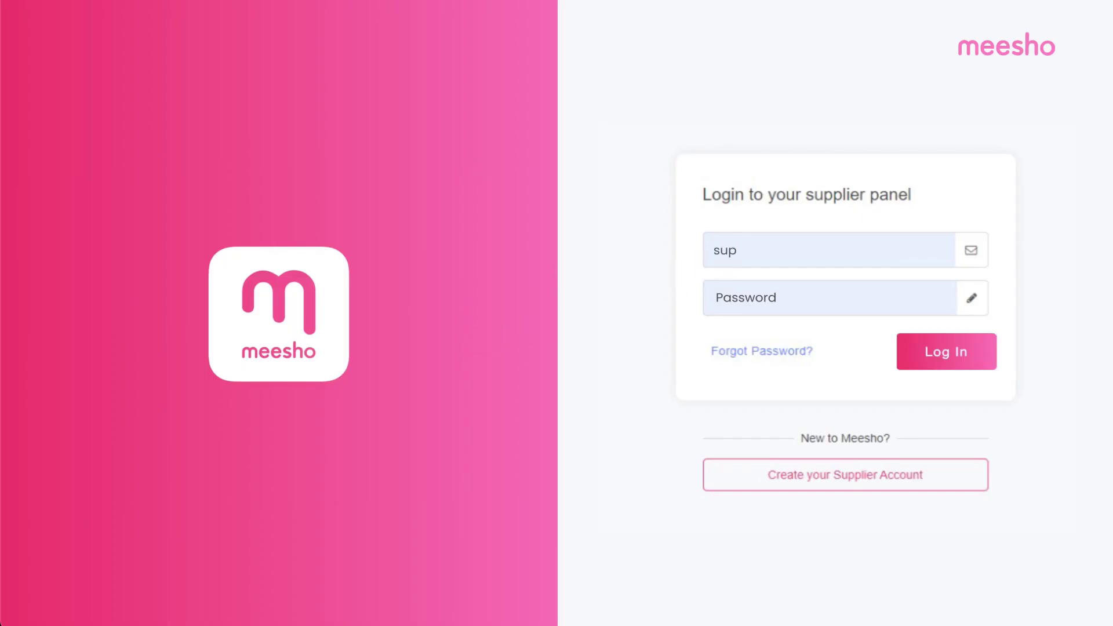
{"action": "type", "text": "pliername@email.com"}
{"action": "left_click", "coordinate": [718, 296]}
{"action": "type", "text": "*******"}
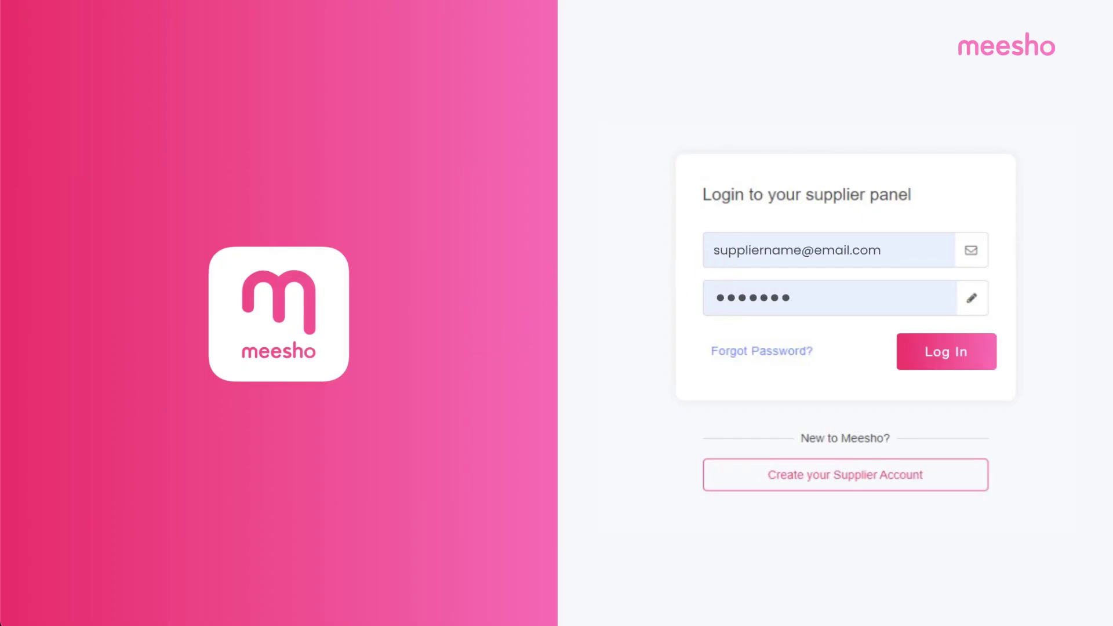
{"action": "left_click", "coordinate": [943, 355]}
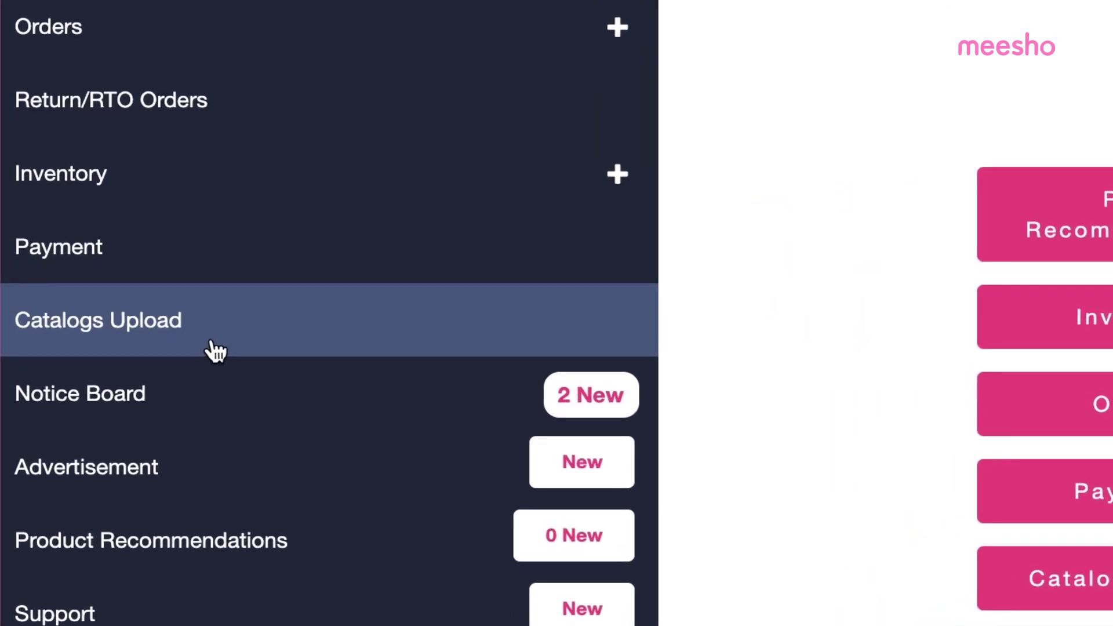
{"action": "left_click", "coordinate": [187, 330]}
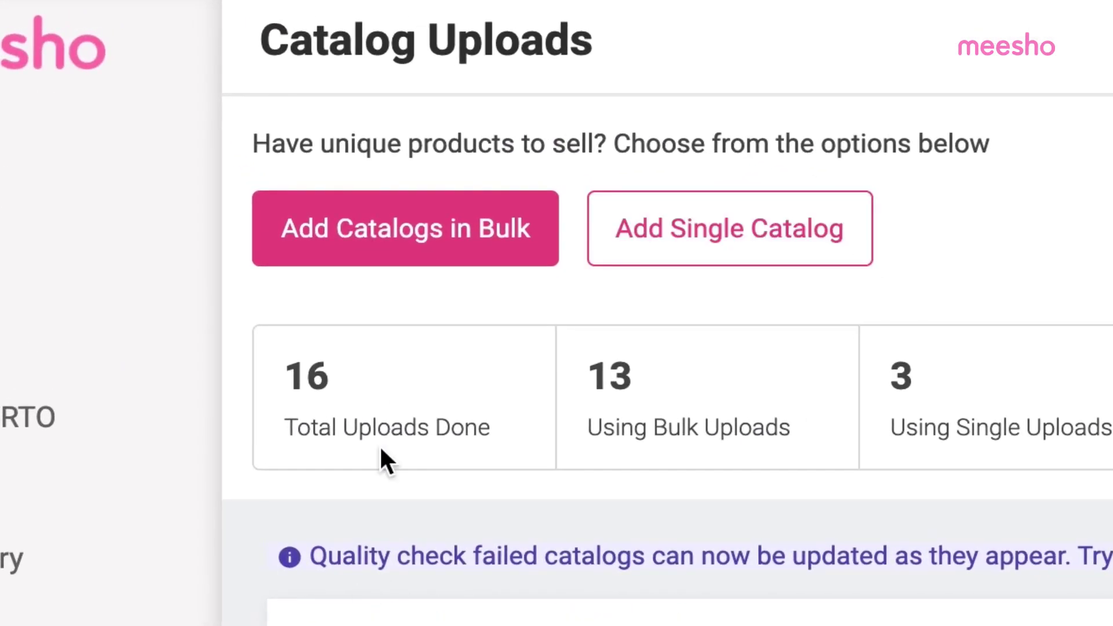
Step: Start a single catalog under Women Fashion > Ethnic Wear > Kurtis, Sets & Fabrics > Kurtis
{"action": "left_click", "coordinate": [744, 246]}
{"action": "left_click", "coordinate": [266, 280]}
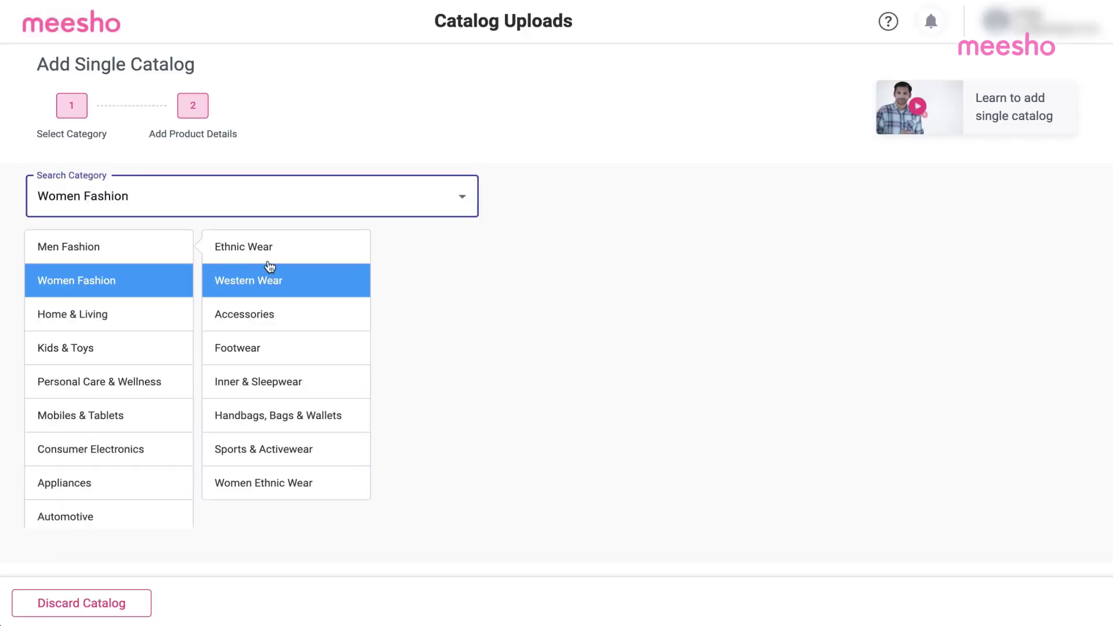
{"action": "left_click", "coordinate": [243, 246]}
{"action": "left_click", "coordinate": [441, 246]}
{"action": "left_click", "coordinate": [599, 281]}
{"action": "scroll", "coordinate": [899, 430], "scroll_direction": "down", "scroll_amount": 1}
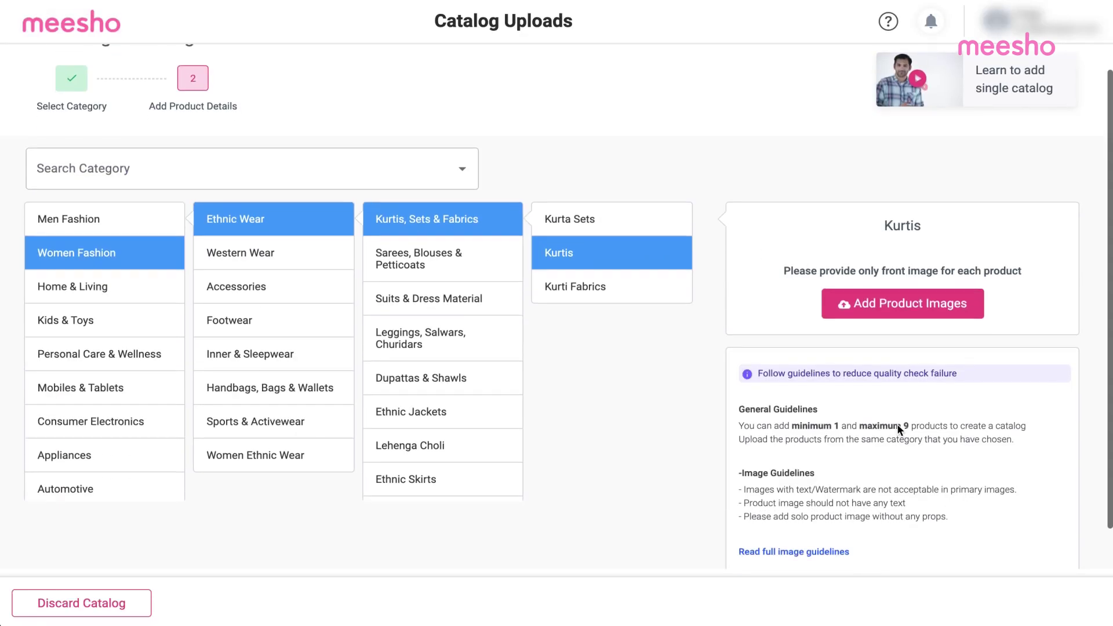
Step: Review the image guidelines, add the Kurtis product images and submit the catalog
{"action": "left_click", "coordinate": [804, 515]}
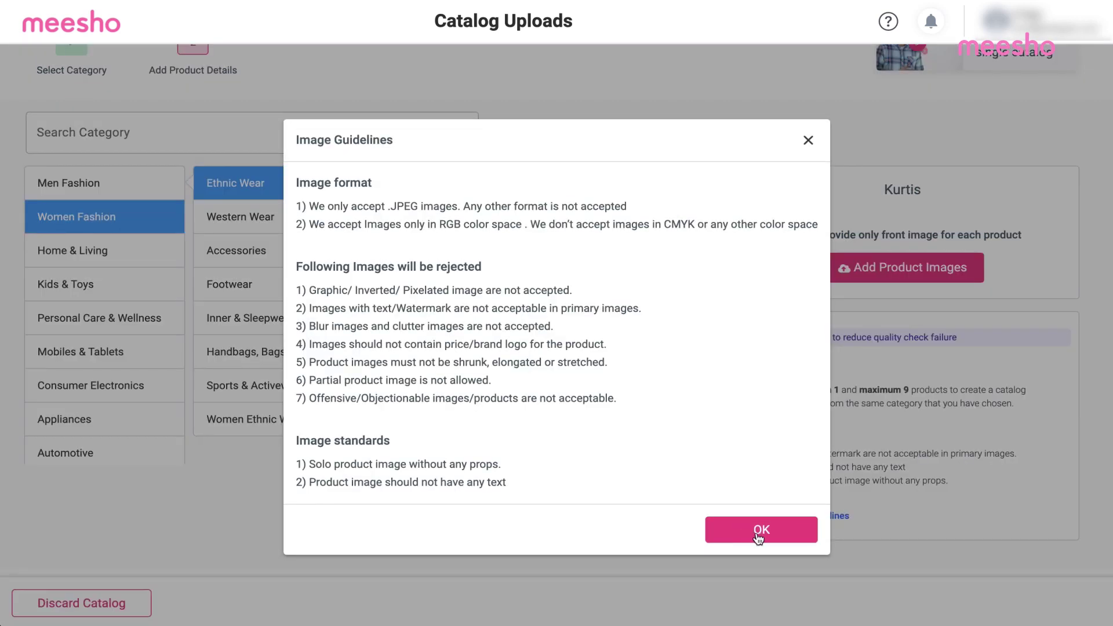
{"action": "left_click", "coordinate": [759, 536]}
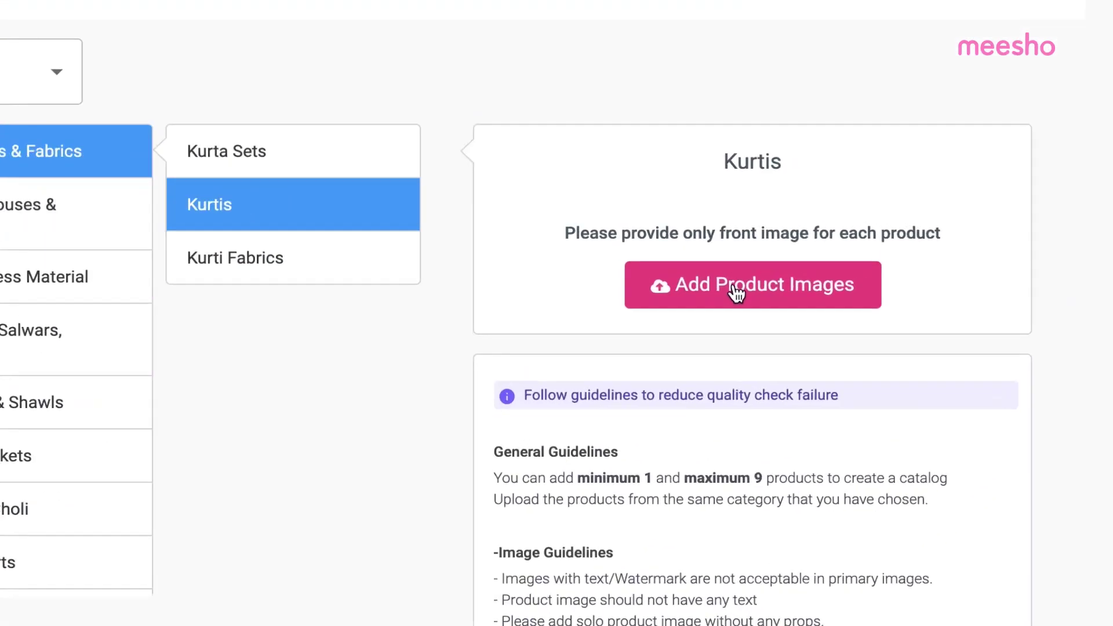
{"action": "left_click", "coordinate": [891, 286]}
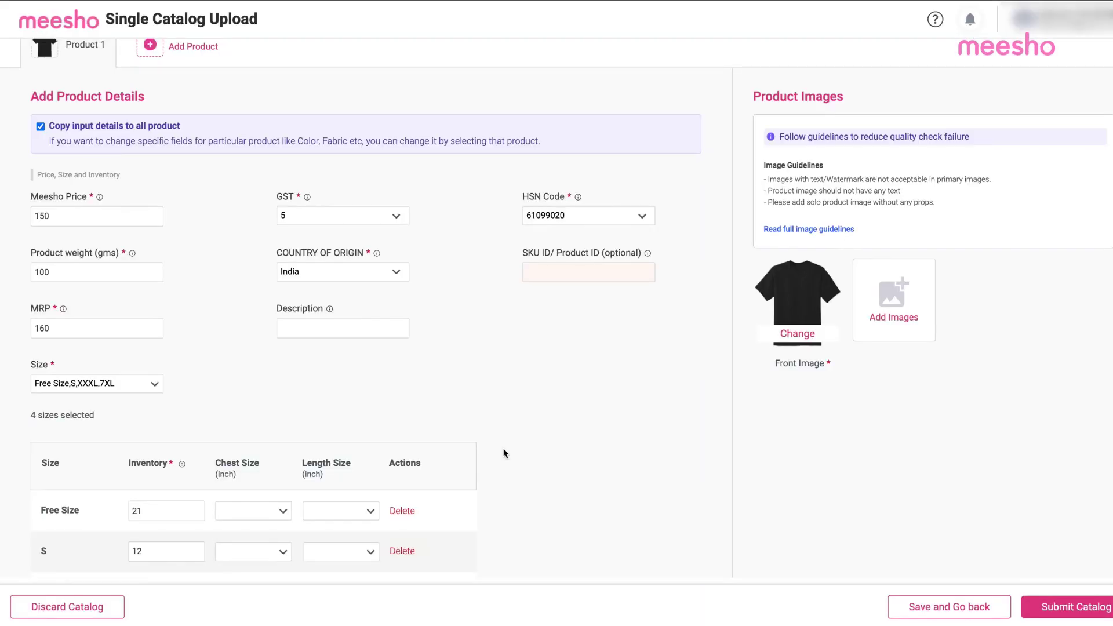
{"action": "scroll", "coordinate": [503, 454], "scroll_direction": "down", "scroll_amount": 4}
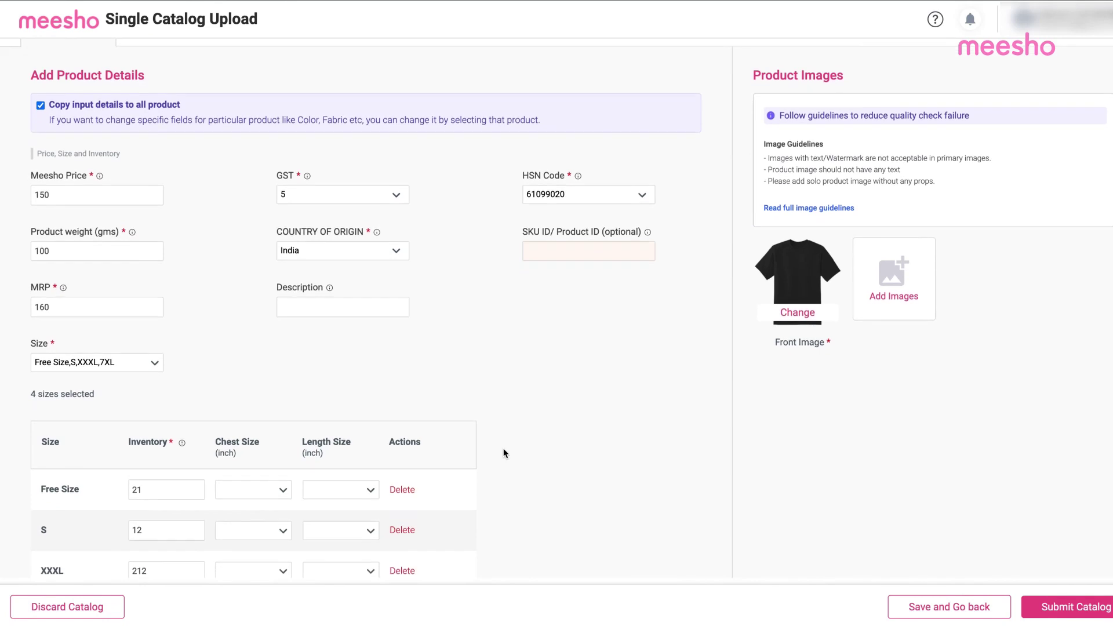
{"action": "scroll", "coordinate": [503, 453], "scroll_direction": "down", "scroll_amount": 5}
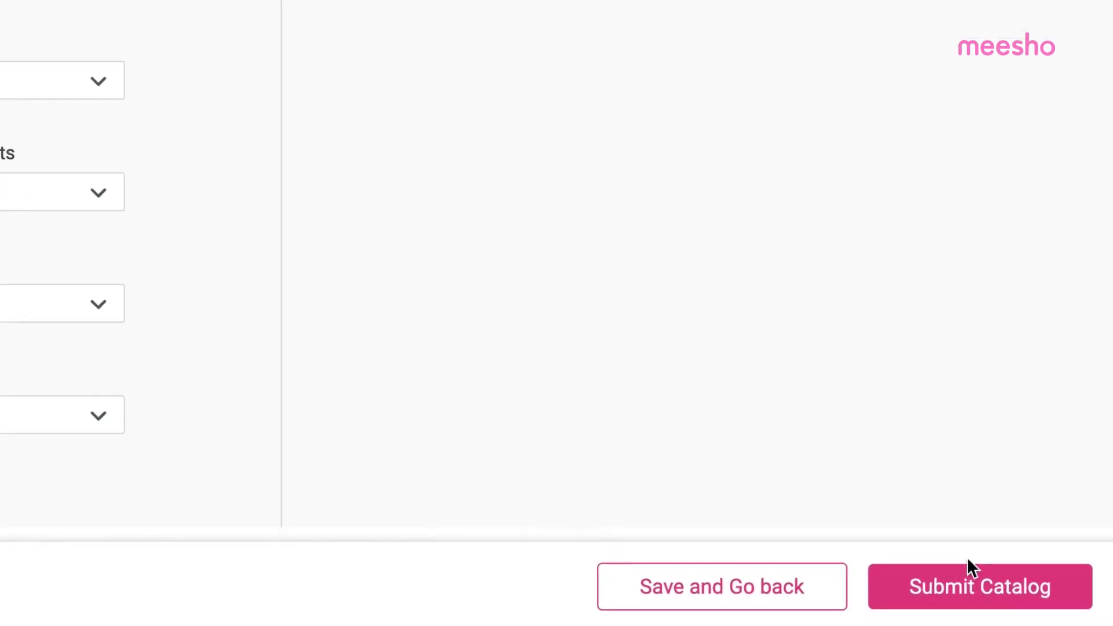
{"action": "left_click", "coordinate": [960, 581]}
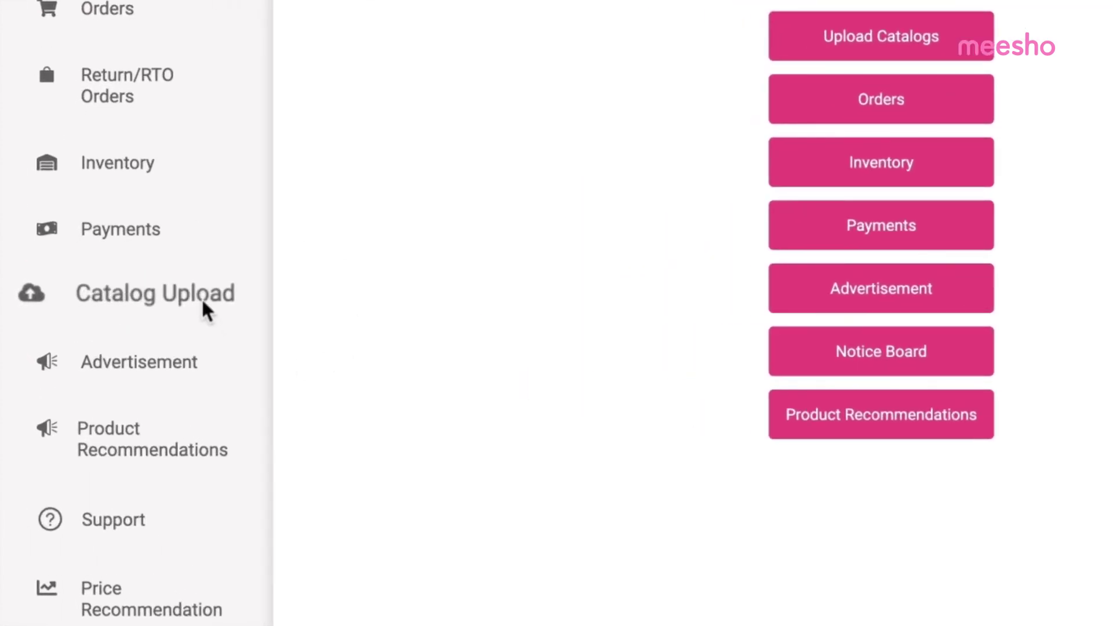
Step: Search 'top', pick the Tshirts category and download its bulk upload template
{"action": "left_click", "coordinate": [203, 301]}
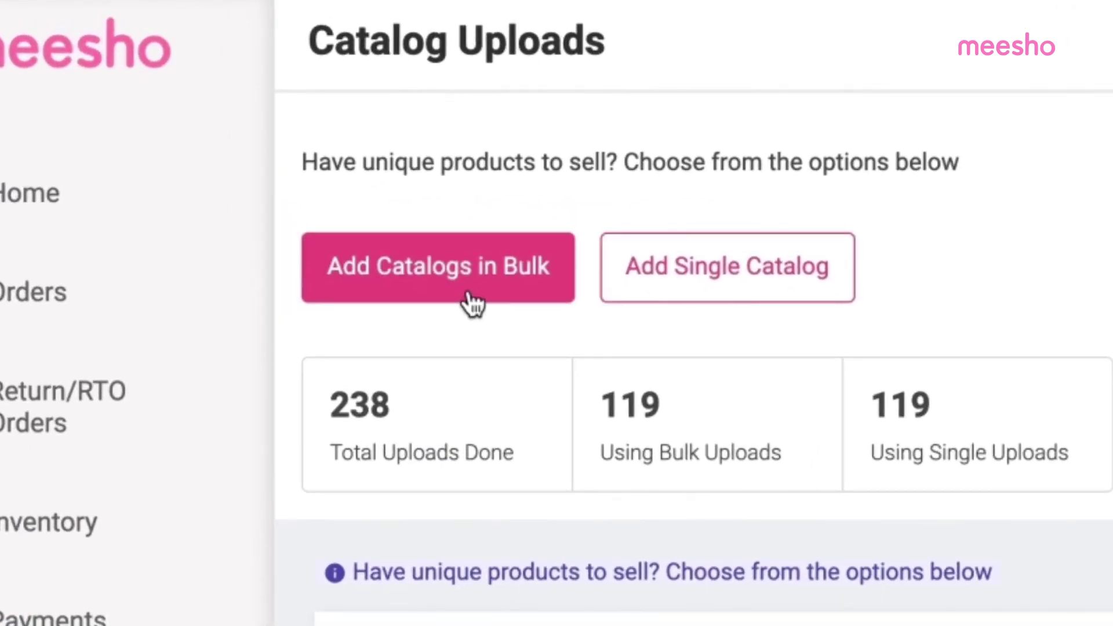
{"action": "left_click", "coordinate": [467, 300]}
{"action": "left_click", "coordinate": [375, 130]}
{"action": "type", "text": "top"}
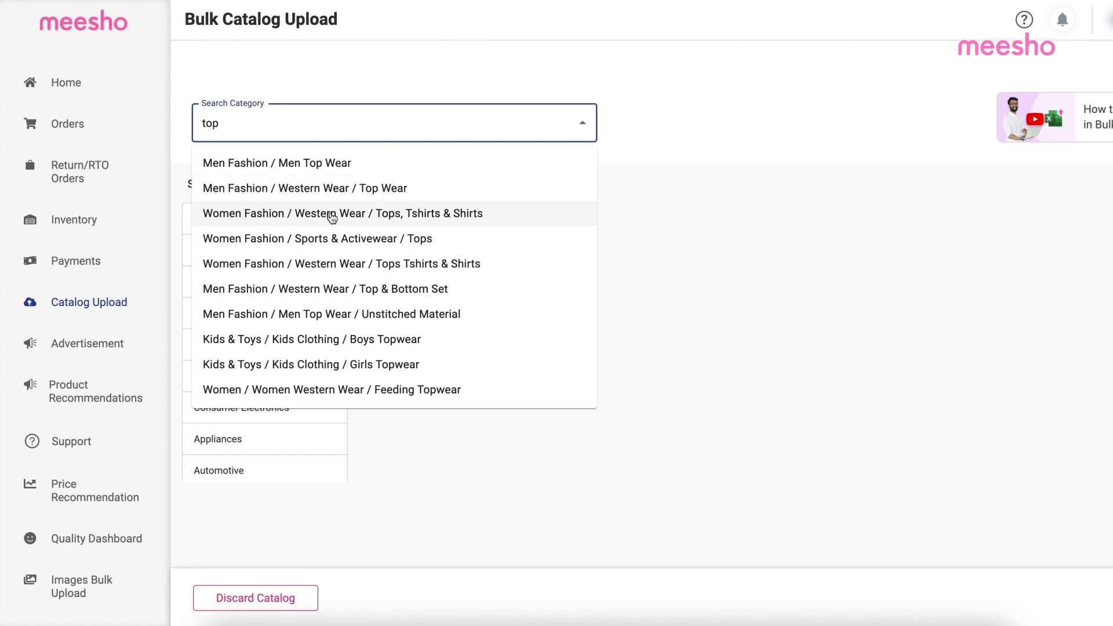
{"action": "left_click", "coordinate": [330, 213]}
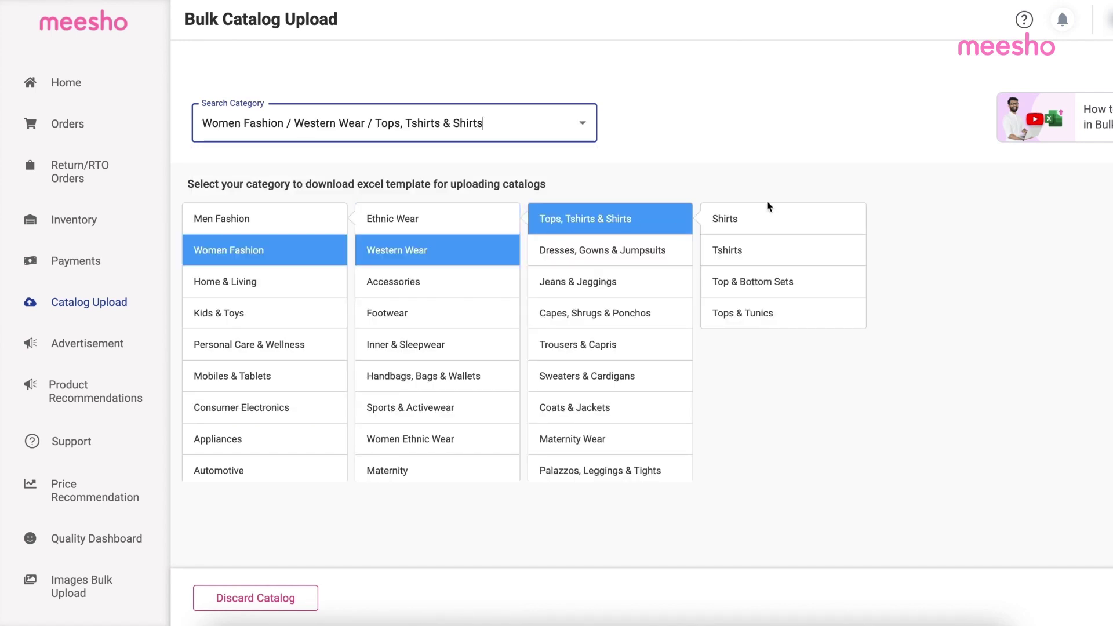
{"action": "left_click", "coordinate": [768, 261]}
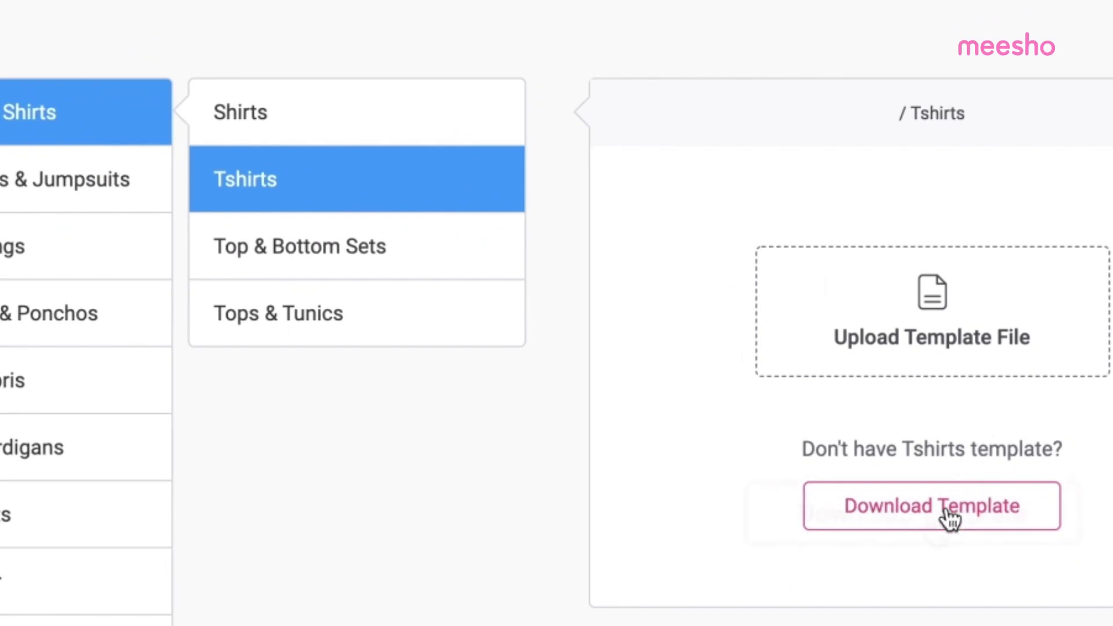
{"action": "left_click", "coordinate": [927, 517]}
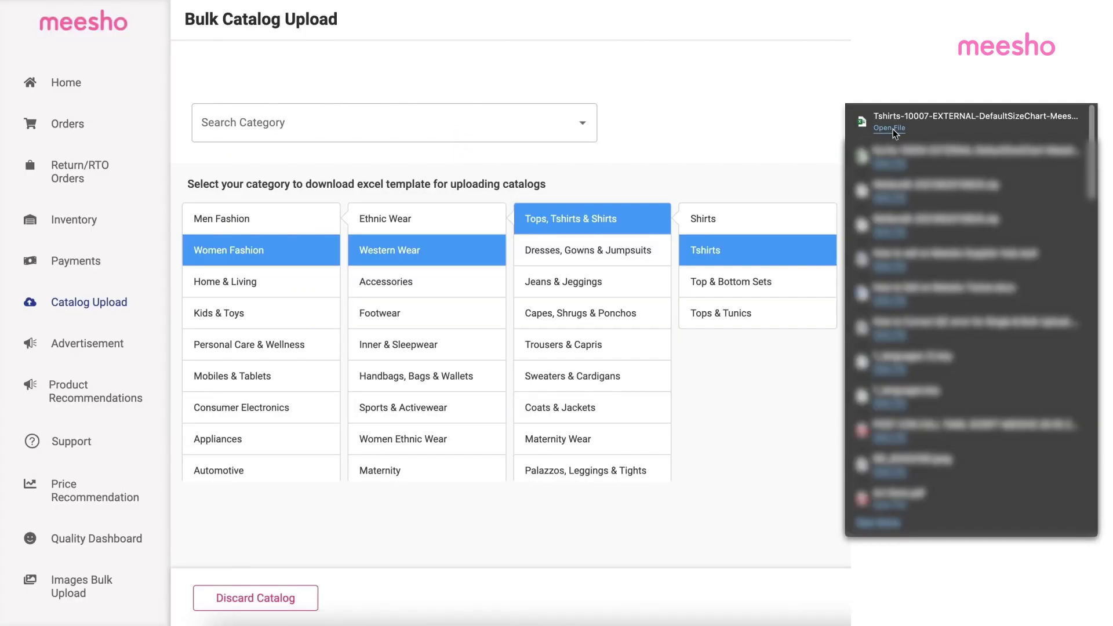
Step: Upload the filled Tshirts template file from the Downloads folder
{"action": "mouse_move", "coordinate": [897, 129]}
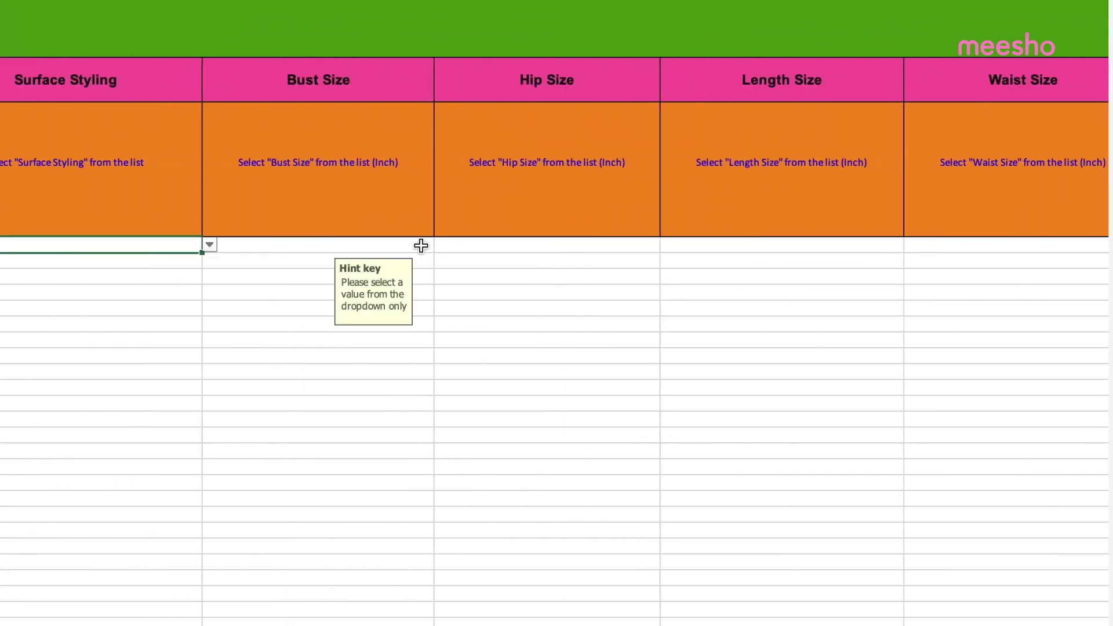
{"action": "left_click", "coordinate": [600, 433]}
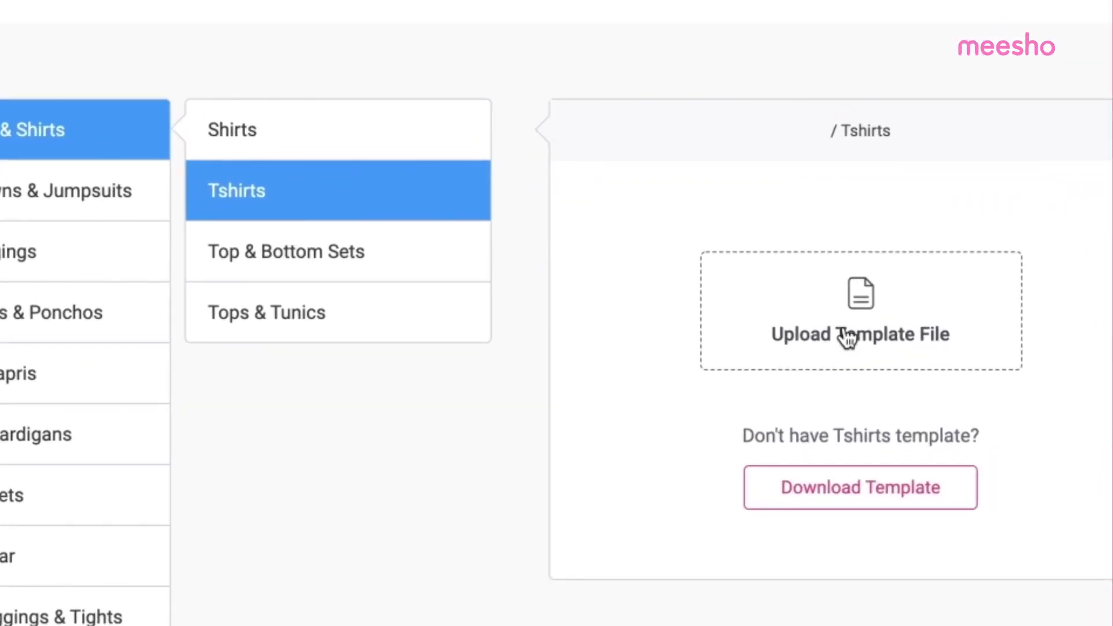
{"action": "left_click", "coordinate": [847, 337]}
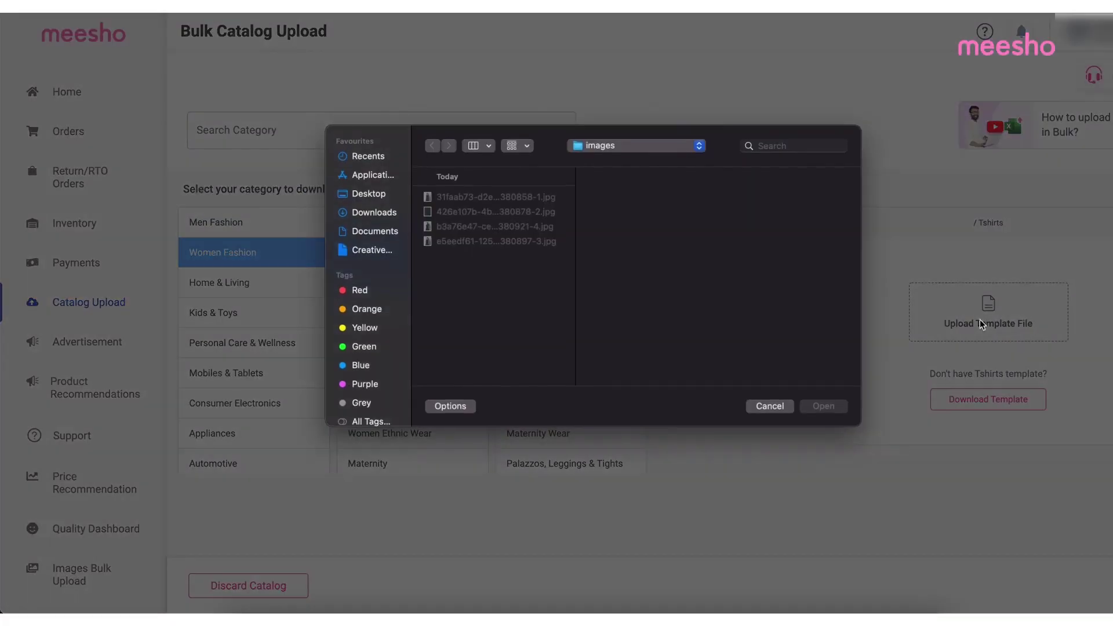
{"action": "left_click", "coordinate": [377, 214]}
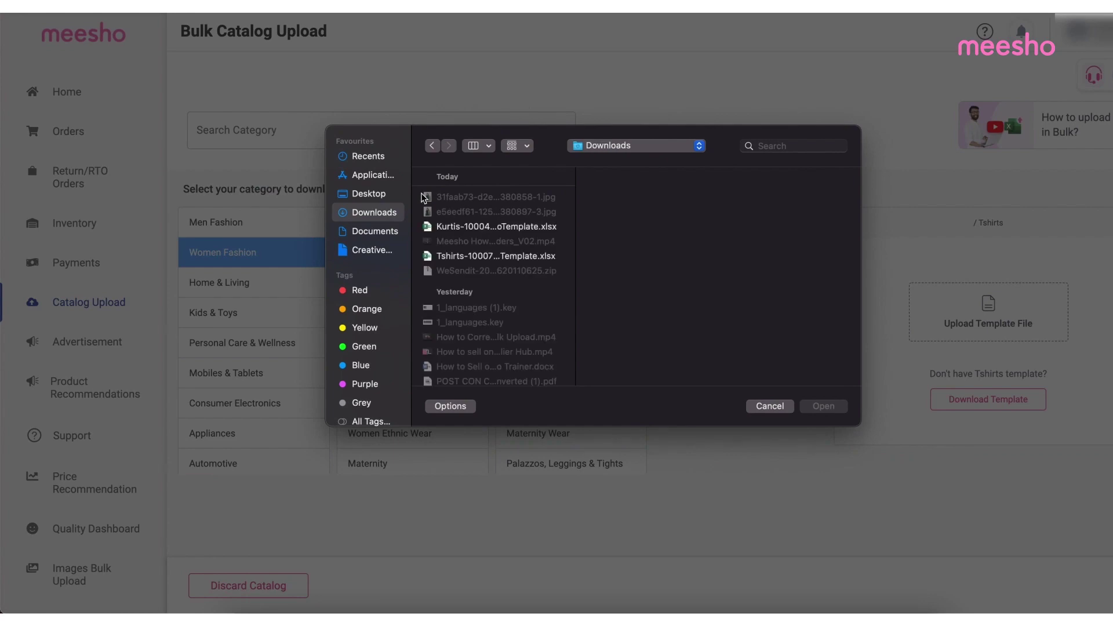
{"action": "left_click", "coordinate": [474, 262]}
{"action": "left_click", "coordinate": [830, 407]}
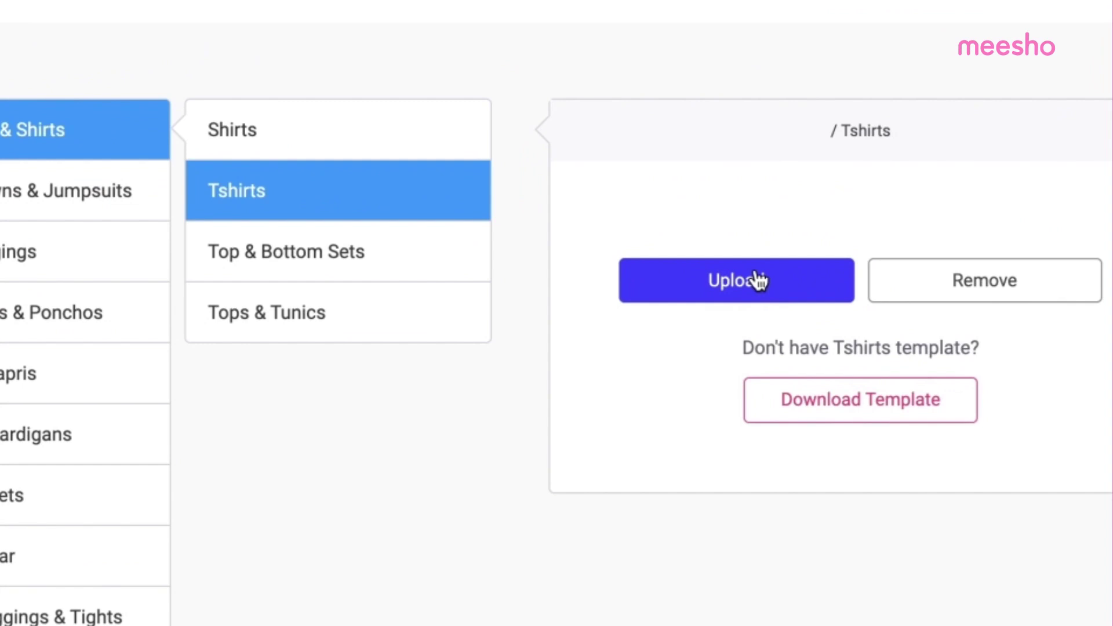
{"action": "left_click", "coordinate": [770, 282]}
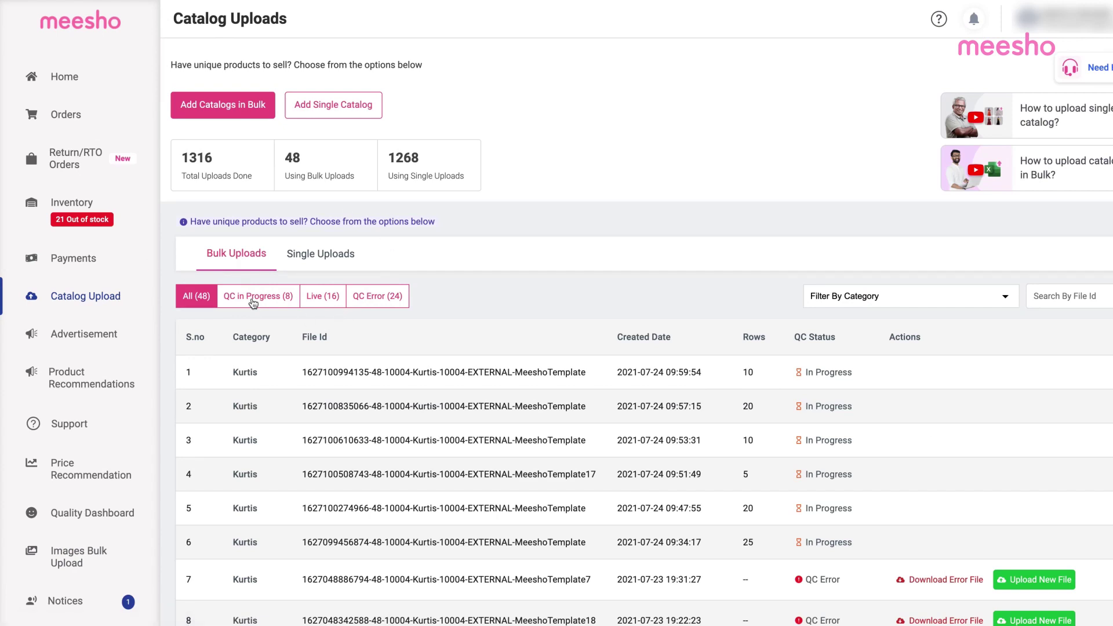
Step: Scroll the Bulk Uploads table to check each file's QC status: In Progress, QC Error or Live
{"action": "scroll", "coordinate": [835, 394], "scroll_direction": "down", "scroll_amount": 1}
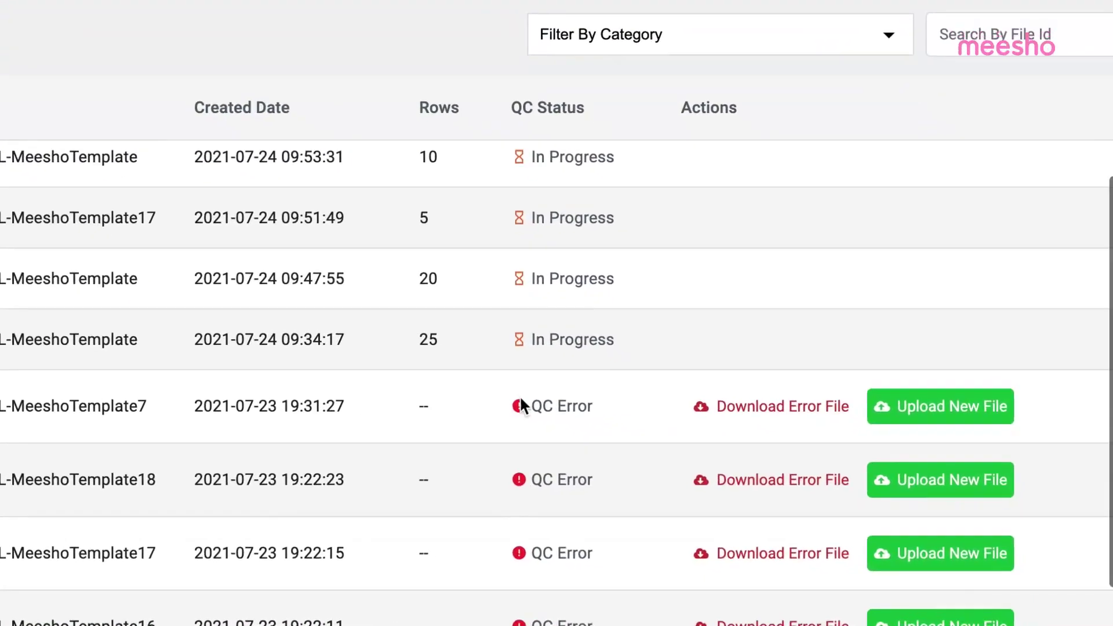
{"action": "scroll", "coordinate": [846, 535], "scroll_direction": "down", "scroll_amount": 2}
{"action": "scroll", "coordinate": [601, 456], "scroll_direction": "down", "scroll_amount": 5}
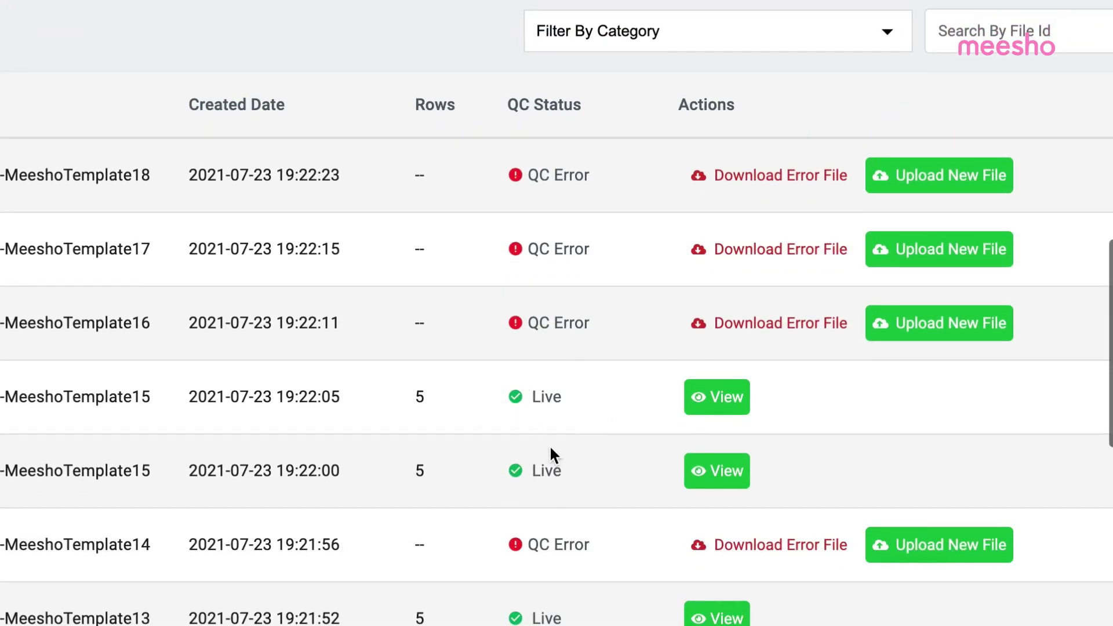
{"action": "scroll", "coordinate": [549, 444], "scroll_direction": "down", "scroll_amount": 3}
{"action": "scroll", "coordinate": [566, 455], "scroll_direction": "down", "scroll_amount": 3}
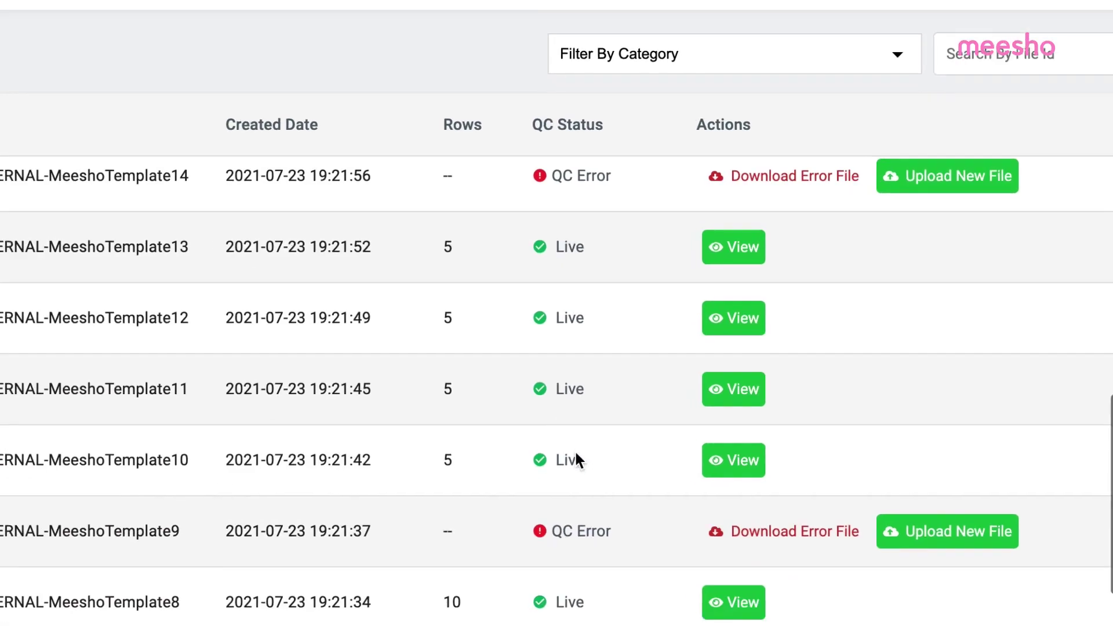
{"action": "scroll", "coordinate": [554, 452], "scroll_direction": "up", "scroll_amount": 8}
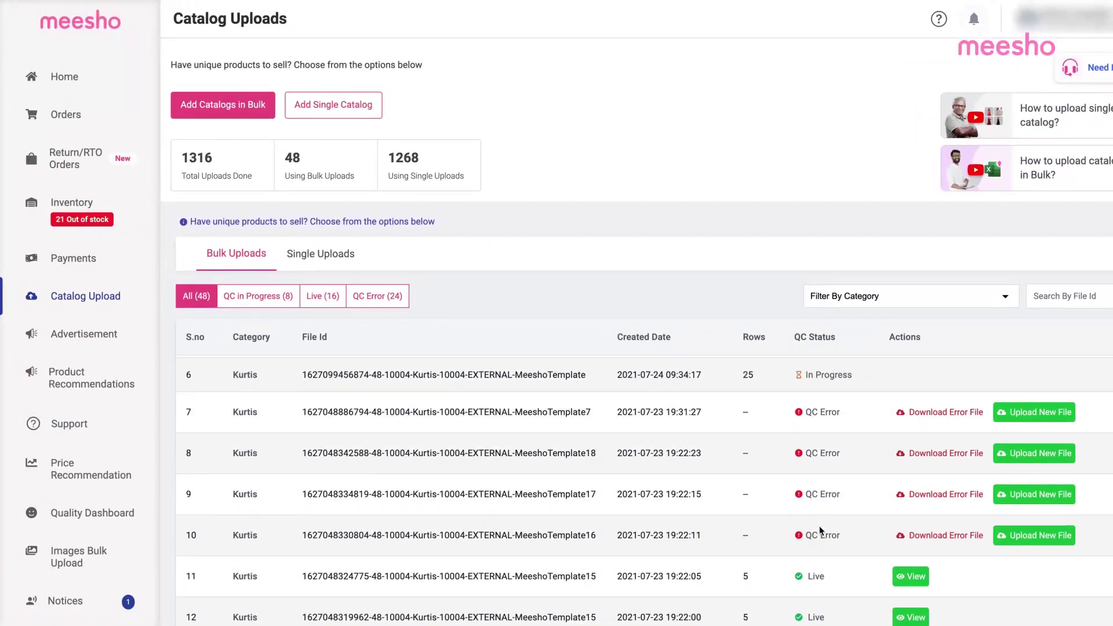
{"action": "scroll", "coordinate": [814, 529], "scroll_direction": "up", "scroll_amount": 5}
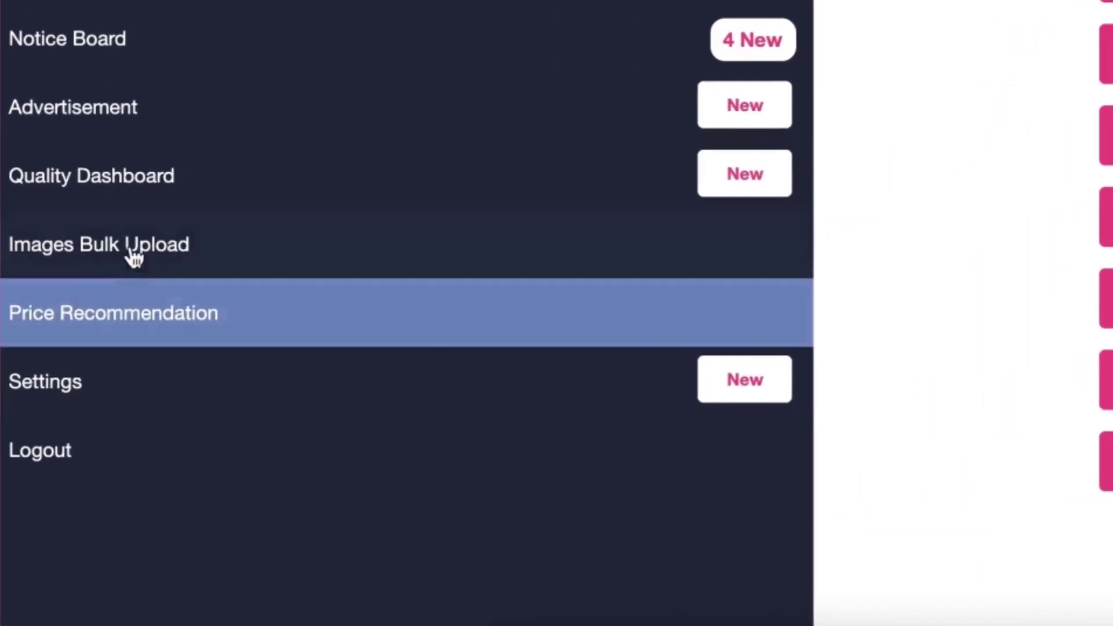
Step: Upload all four T-shirt photos in Images Bulk Upload and copy the first image's link
{"action": "left_click", "coordinate": [179, 251]}
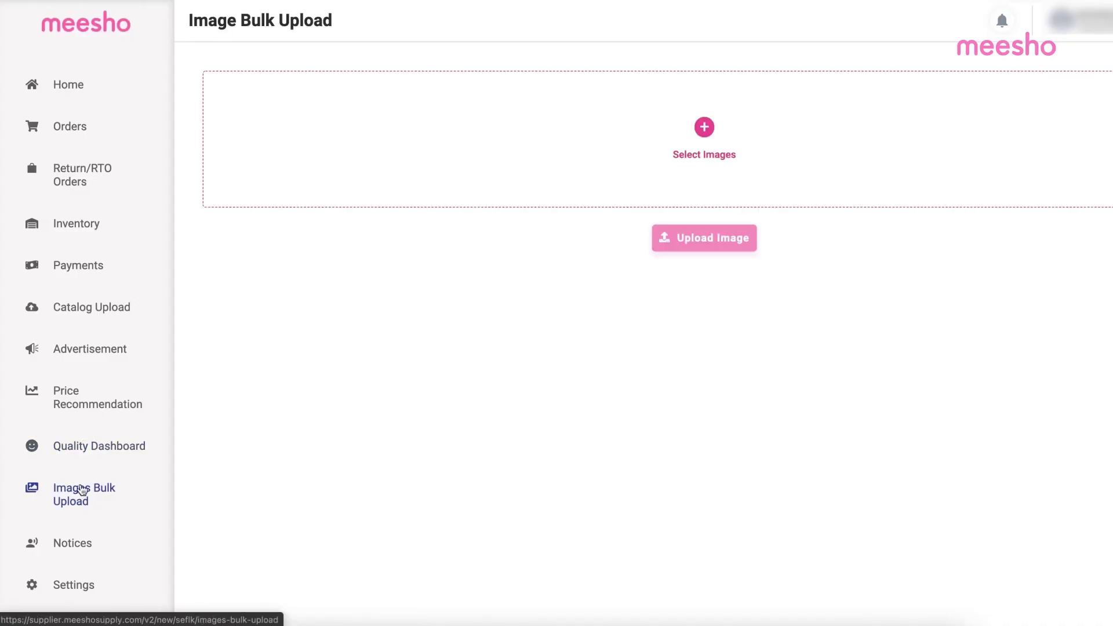
{"action": "left_click", "coordinate": [667, 131]}
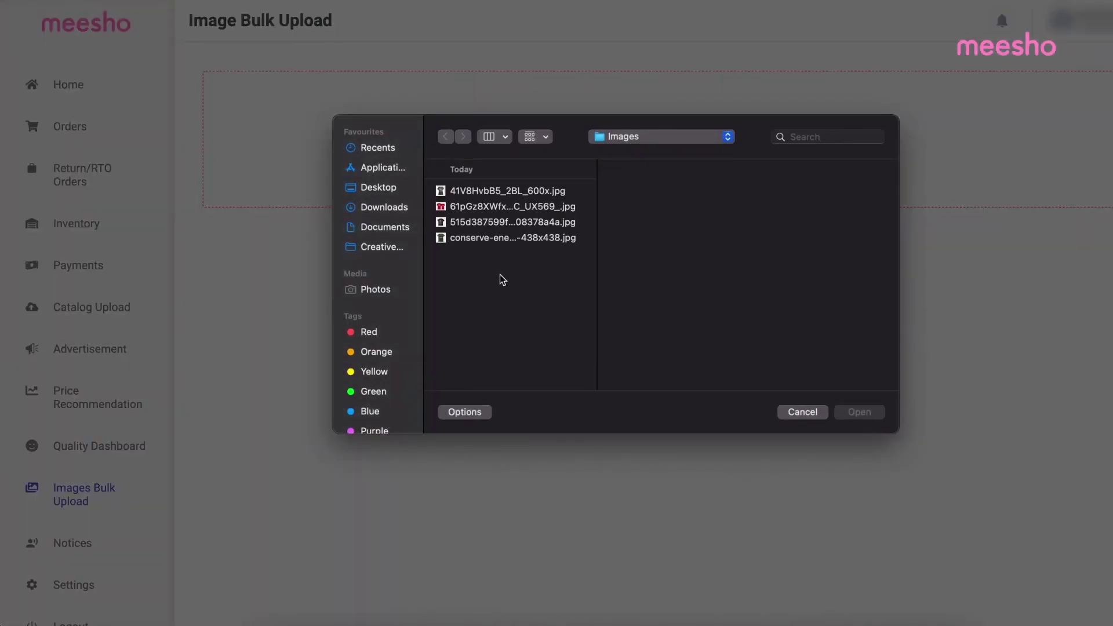
{"action": "key", "text": "super+a"}
{"action": "left_click", "coordinate": [859, 412]}
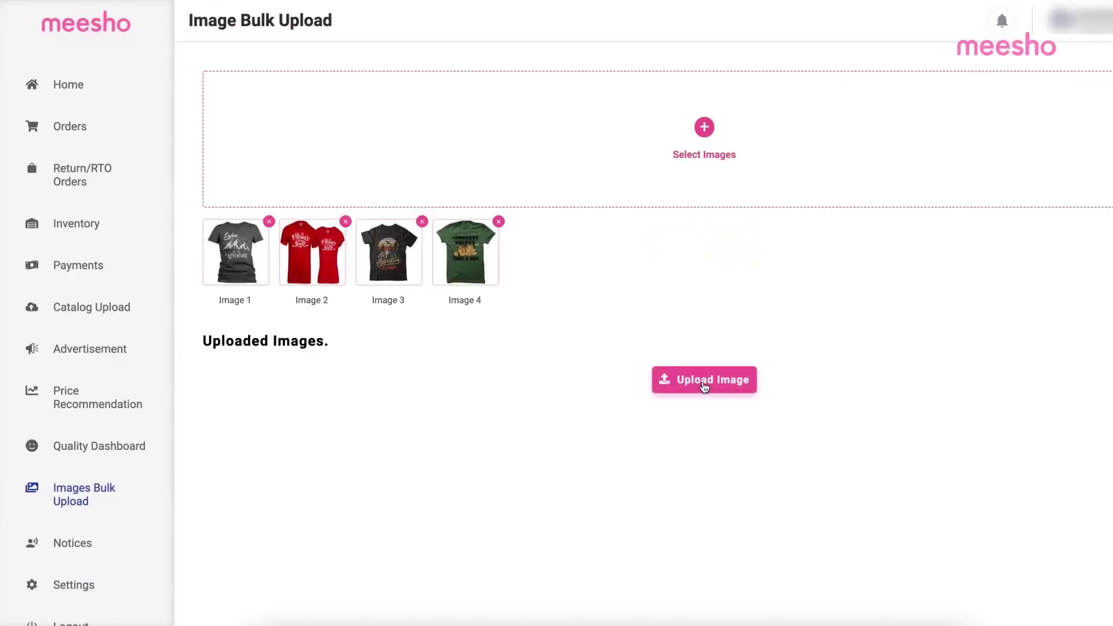
{"action": "left_click", "coordinate": [704, 381]}
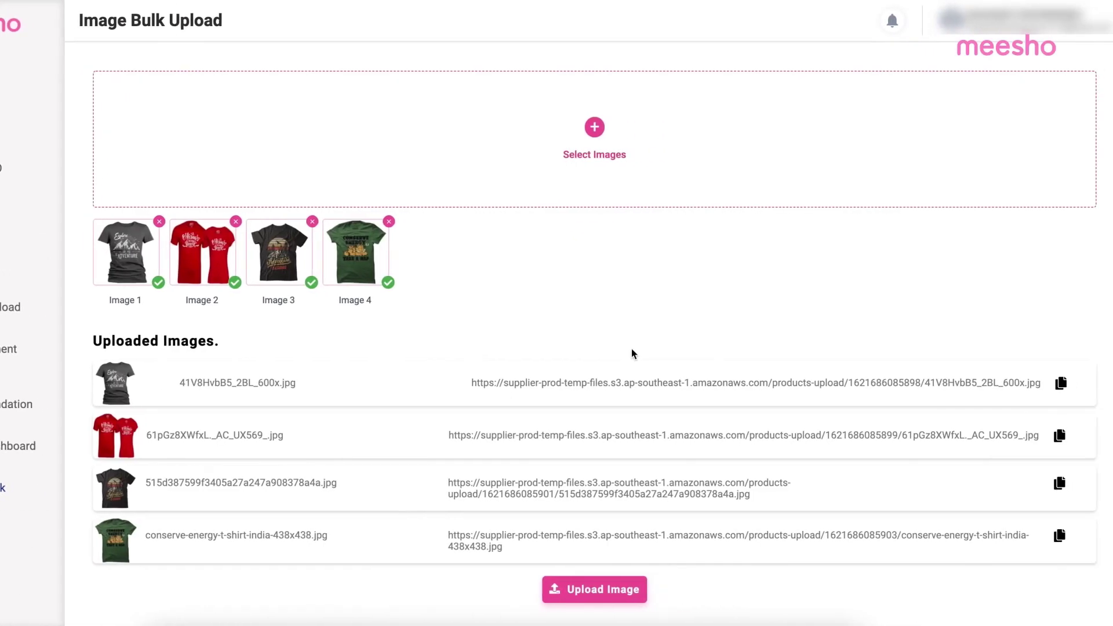
{"action": "left_click", "coordinate": [1055, 384]}
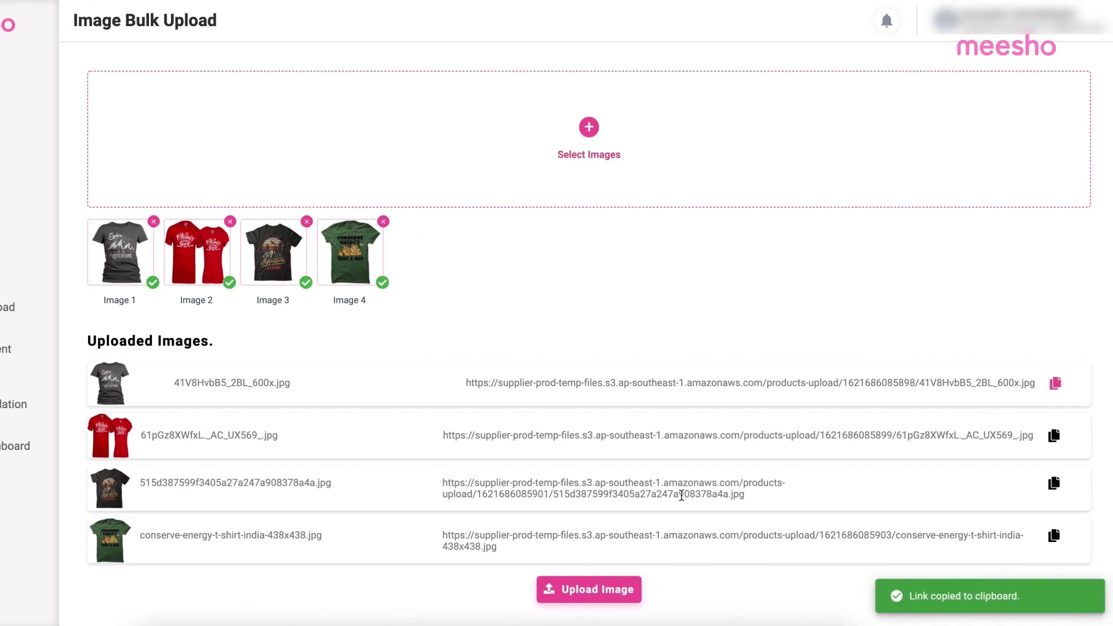
{"action": "key", "text": "super+Tab"}
Step: On the Tshirts-Fill this sheet, paste the first two image links into cells O4 and O5
{"action": "left_click", "coordinate": [161, 454]}
{"action": "scroll", "coordinate": [385, 235], "scroll_direction": "right", "scroll_amount": 10}
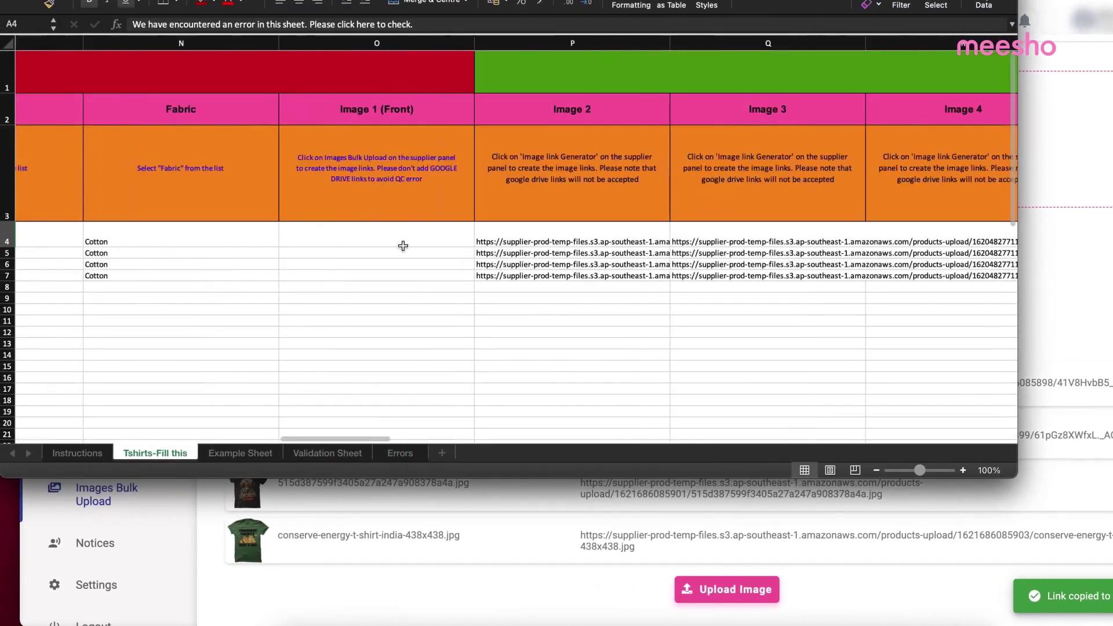
{"action": "left_click", "coordinate": [394, 237]}
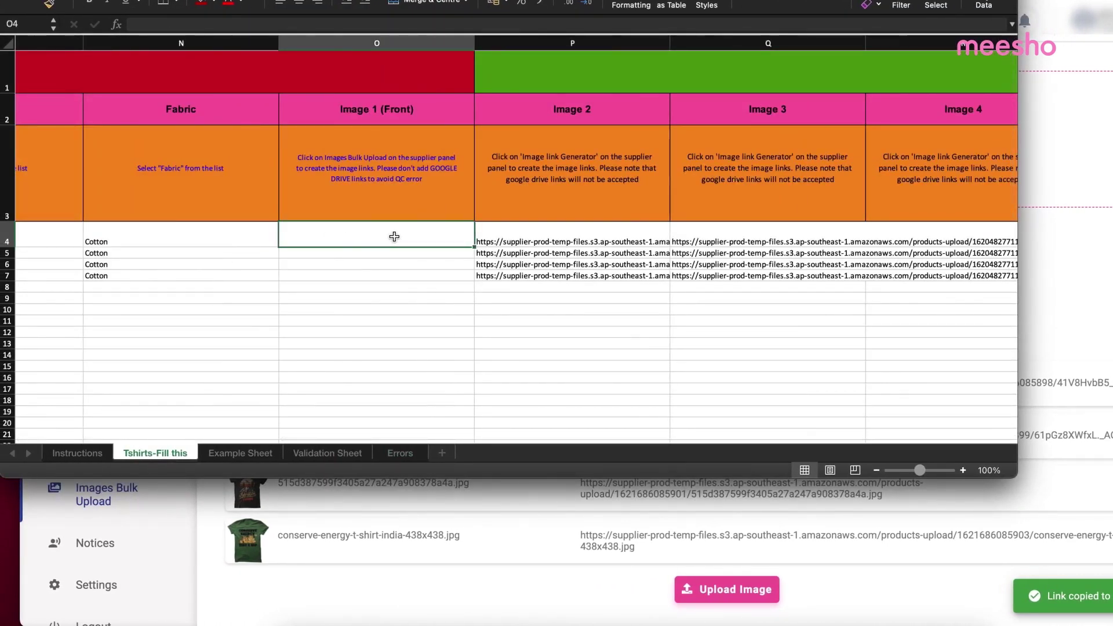
{"action": "key", "text": "super+Tab"}
{"action": "left_click", "coordinate": [1054, 383]}
{"action": "key", "text": "super+Tab"}
{"action": "key", "text": "super+v"}
{"action": "left_click", "coordinate": [406, 256]}
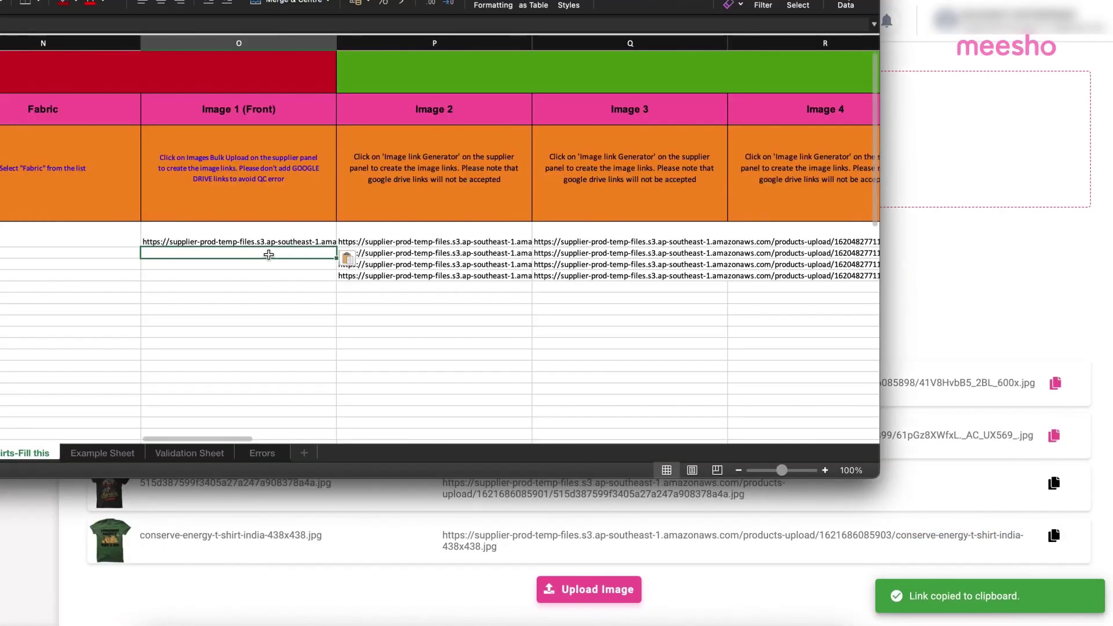
{"action": "key", "text": "super+v"}
Step: Paste the third image link into O6 and copy the fourth link for O7
{"action": "key", "text": "super+Tab"}
{"action": "left_click", "coordinate": [1054, 483]}
{"action": "key", "text": "super+Tab"}
{"action": "left_click", "coordinate": [299, 262]}
{"action": "key", "text": "super+v"}
{"action": "key", "text": "super+Tab"}
{"action": "left_click", "coordinate": [1044, 538]}
{"action": "key", "text": "super+Tab"}
{"action": "left_click", "coordinate": [300, 276]}
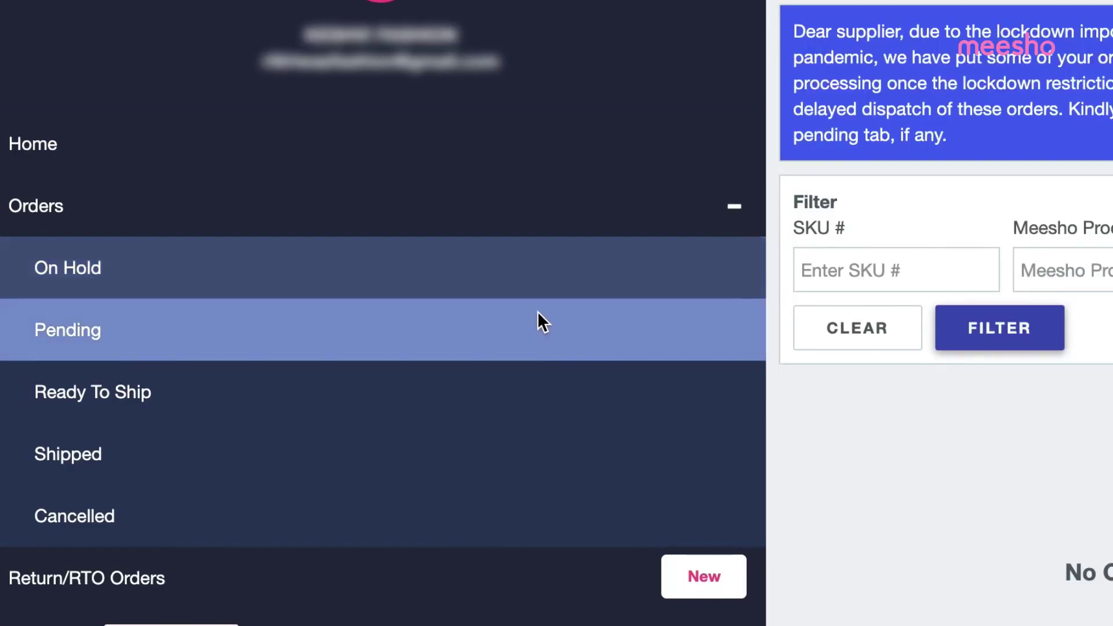
Step: Accept the pending Abhisarika salwar suit order and view the Ready To Ship list
{"action": "left_click", "coordinate": [534, 315]}
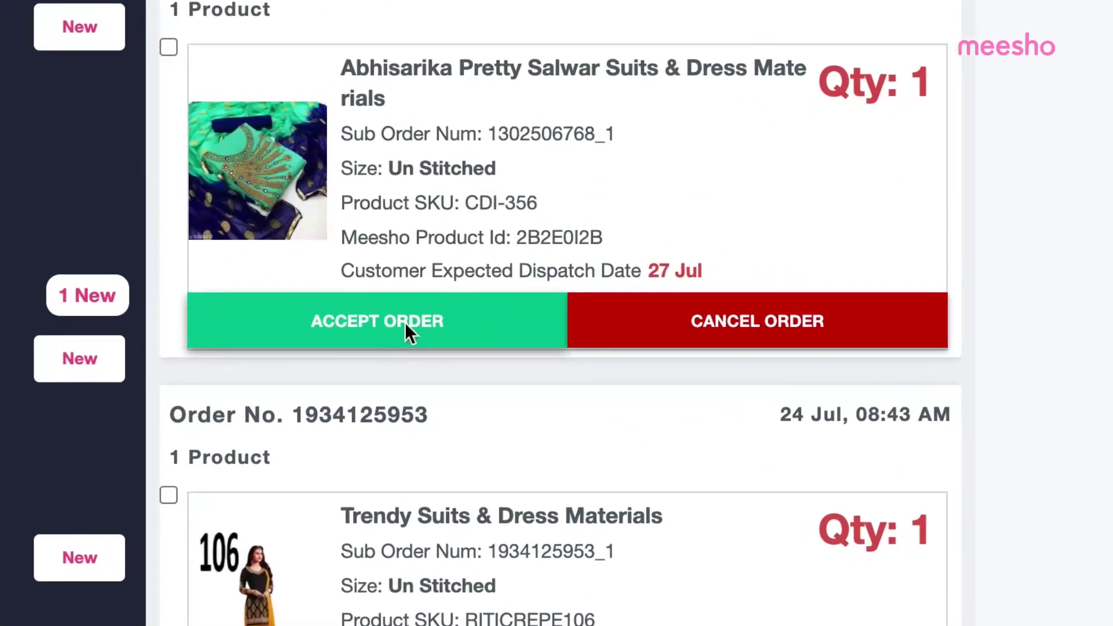
{"action": "left_click", "coordinate": [430, 389]}
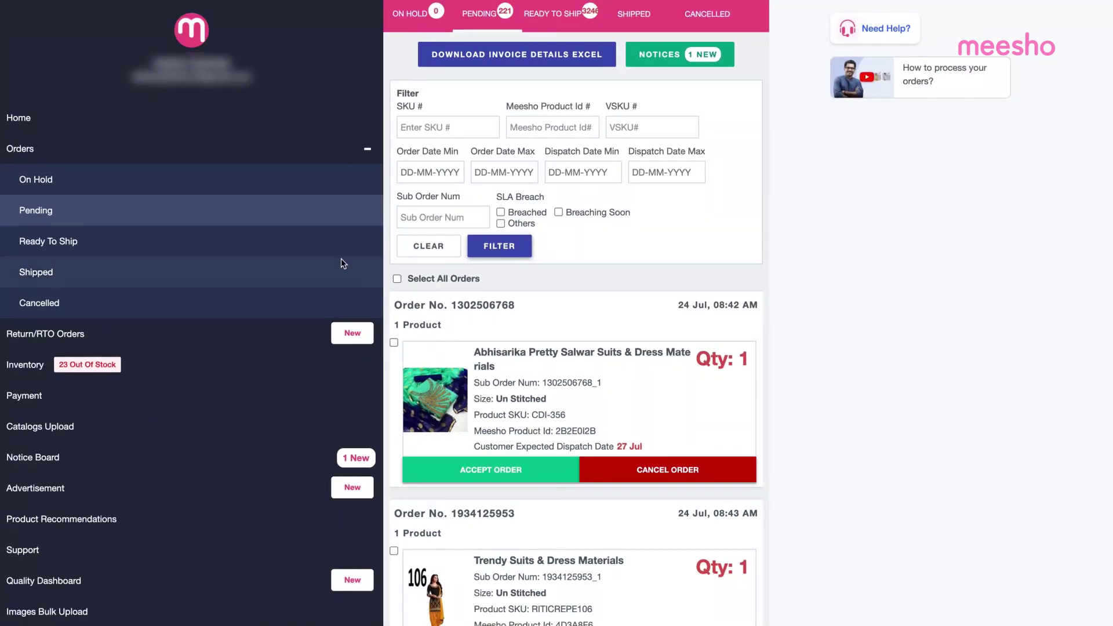
{"action": "left_click", "coordinate": [262, 240]}
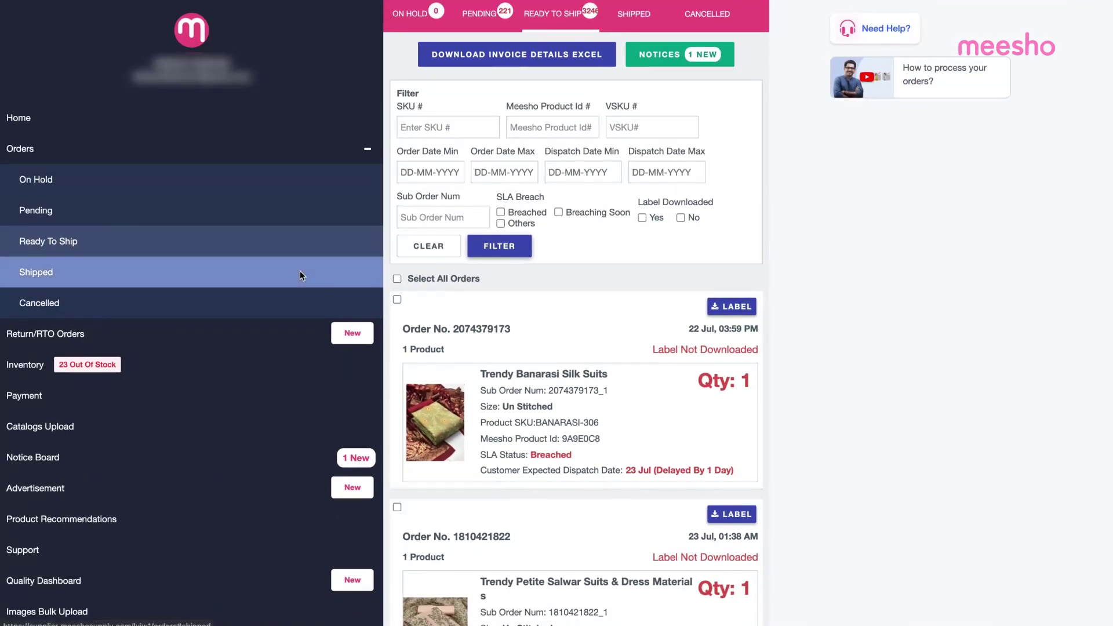
Step: Scroll through the Shipped and Cancelled orders lists, then view the On Hold orders
{"action": "left_click", "coordinate": [300, 272]}
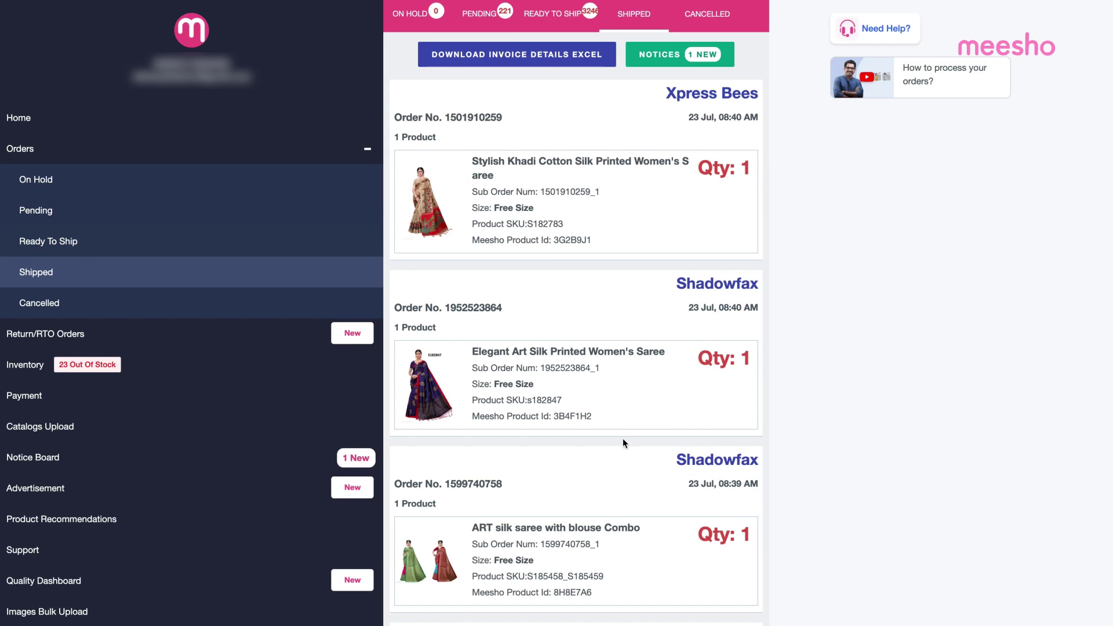
{"action": "scroll", "coordinate": [623, 441], "scroll_direction": "down", "scroll_amount": 5}
{"action": "scroll", "coordinate": [622, 443], "scroll_direction": "down", "scroll_amount": 2}
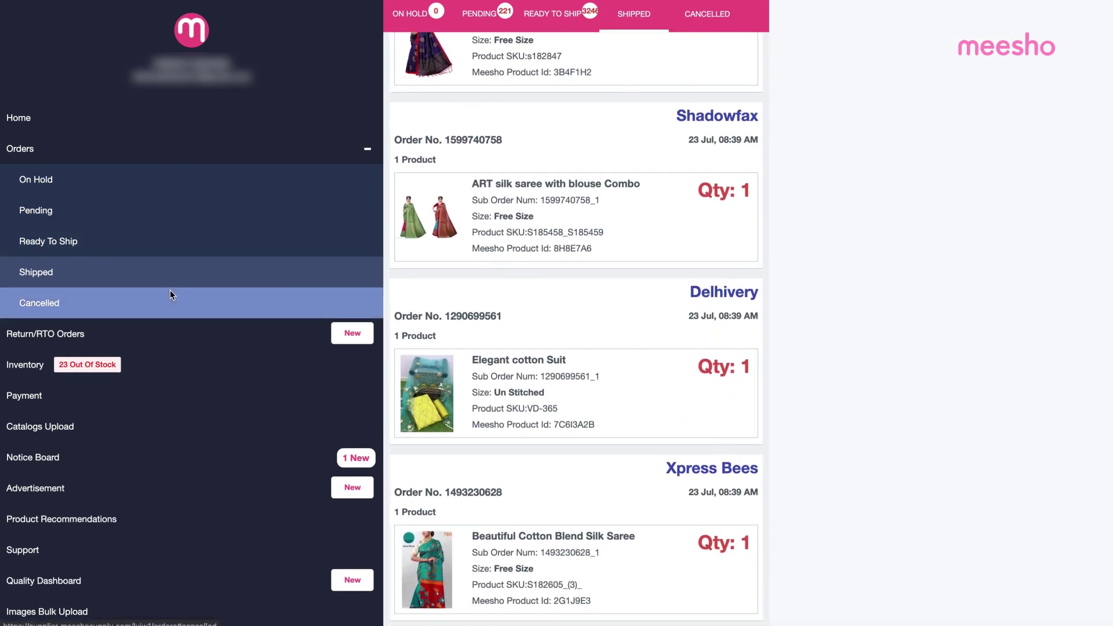
{"action": "left_click", "coordinate": [169, 291]}
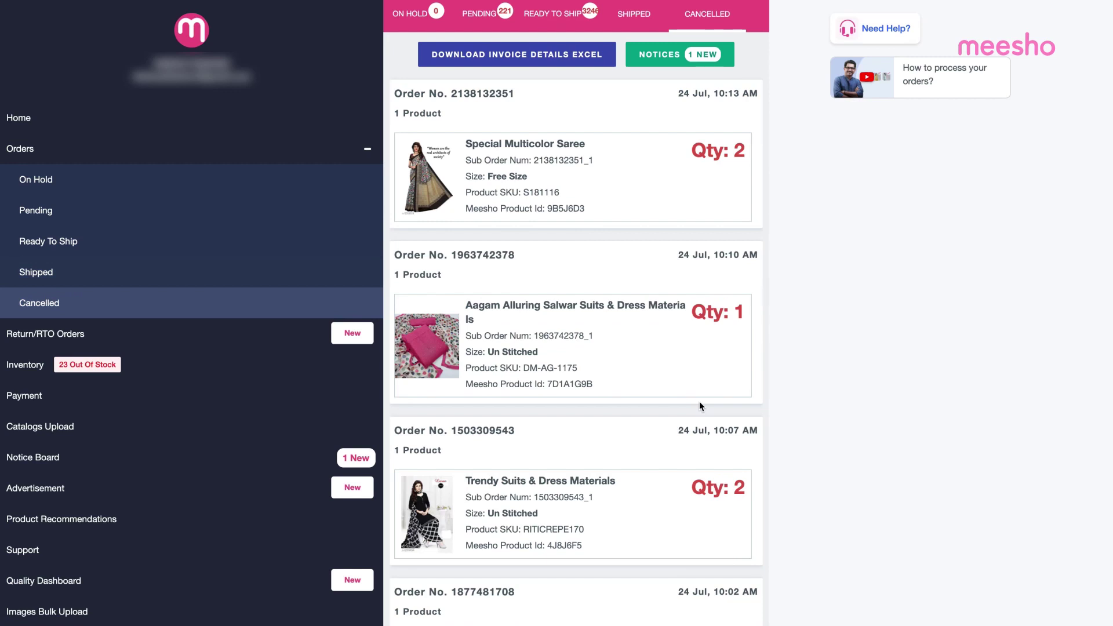
{"action": "scroll", "coordinate": [699, 401], "scroll_direction": "down", "scroll_amount": 5}
{"action": "scroll", "coordinate": [699, 402], "scroll_direction": "up", "scroll_amount": 3}
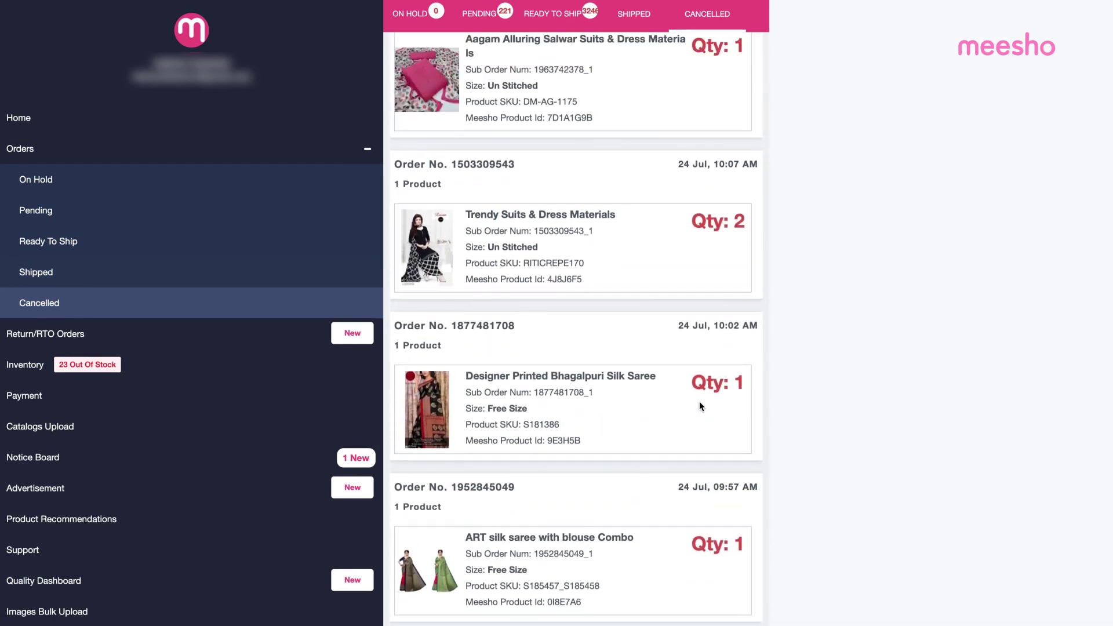
{"action": "left_click", "coordinate": [358, 183]}
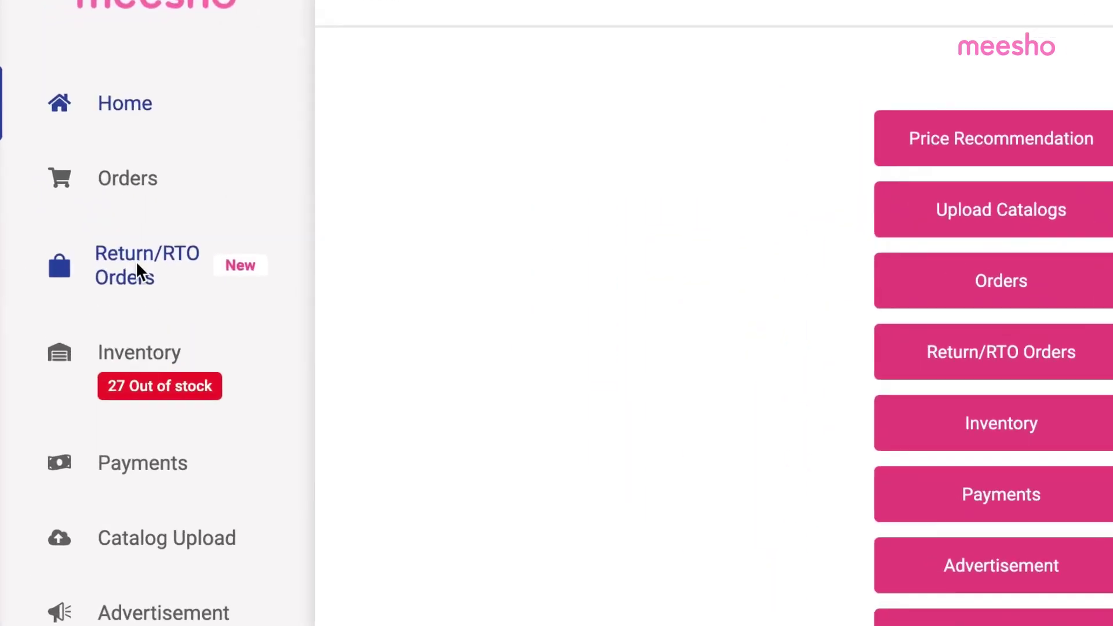
Step: Scroll the In Transit returns, then view the Out for Delivery and Completed returns
{"action": "left_click", "coordinate": [144, 279]}
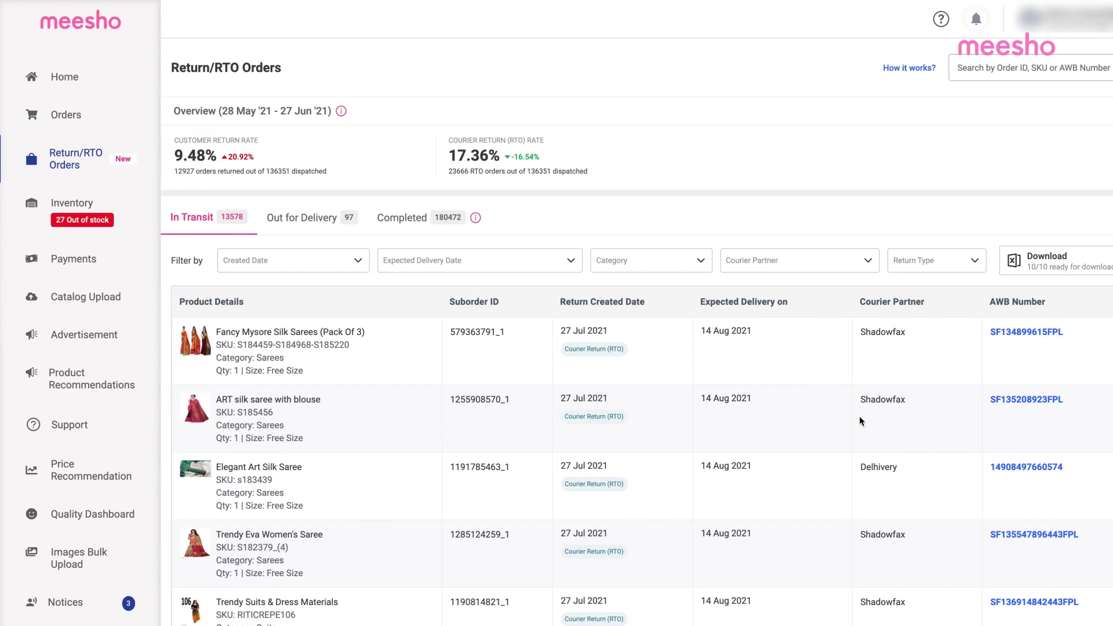
{"action": "scroll", "coordinate": [859, 416], "scroll_direction": "down", "scroll_amount": 3}
{"action": "scroll", "coordinate": [859, 415], "scroll_direction": "down", "scroll_amount": 1}
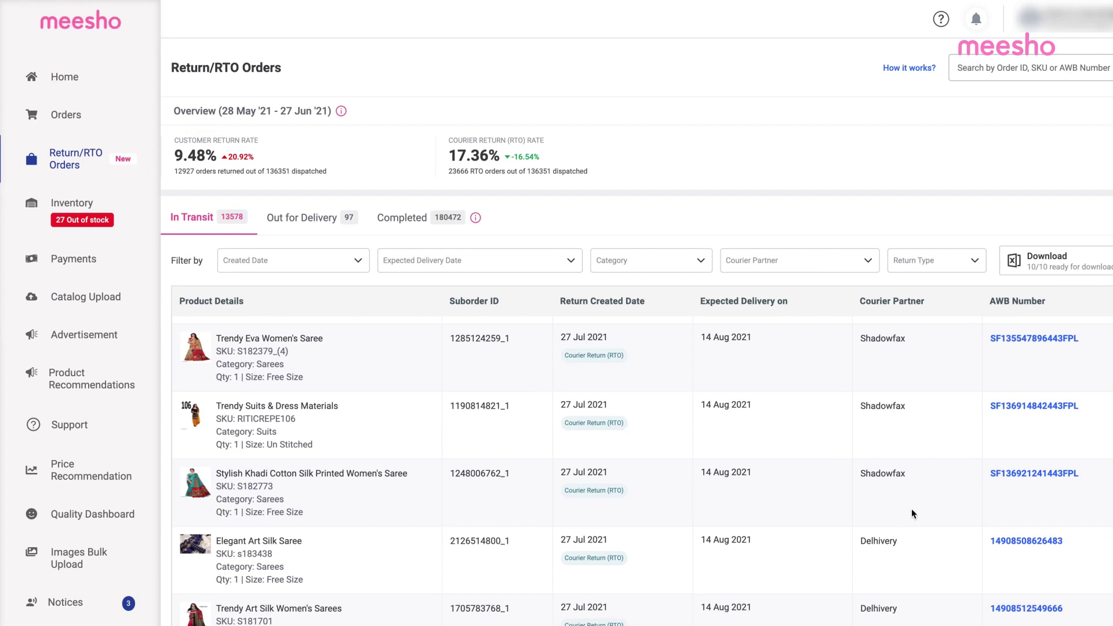
{"action": "scroll", "coordinate": [790, 475], "scroll_direction": "down", "scroll_amount": 1}
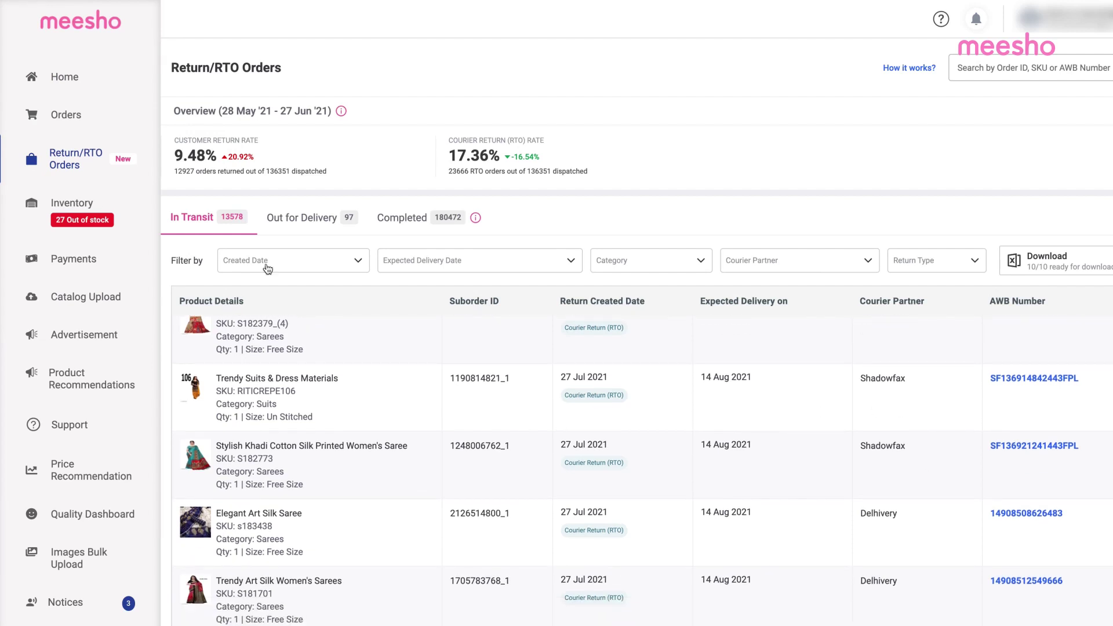
{"action": "left_click", "coordinate": [301, 218]}
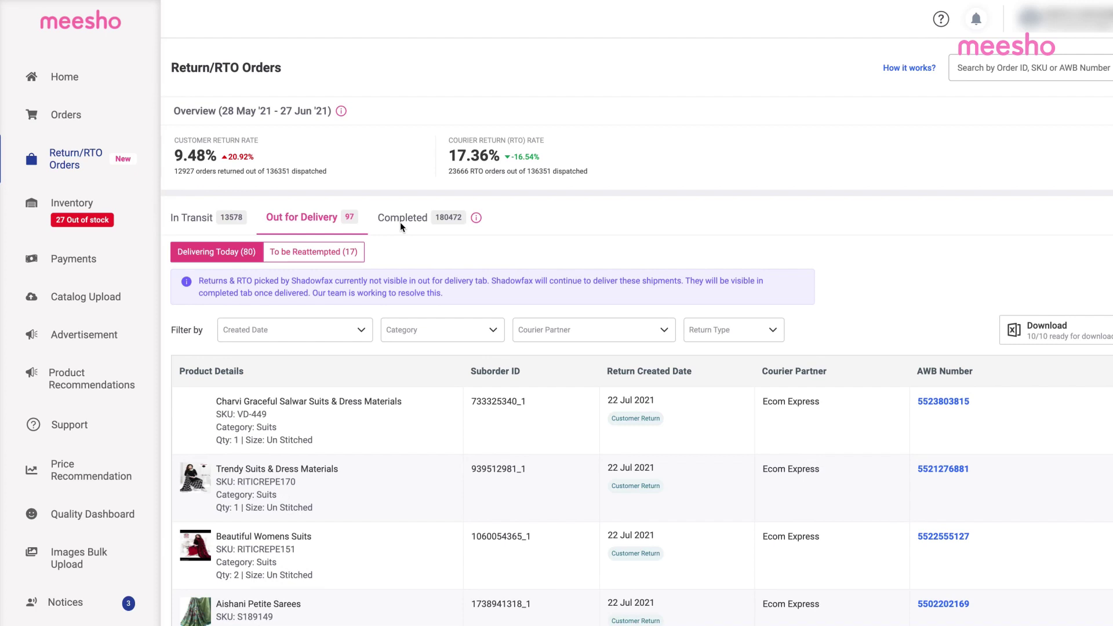
{"action": "left_click", "coordinate": [399, 222]}
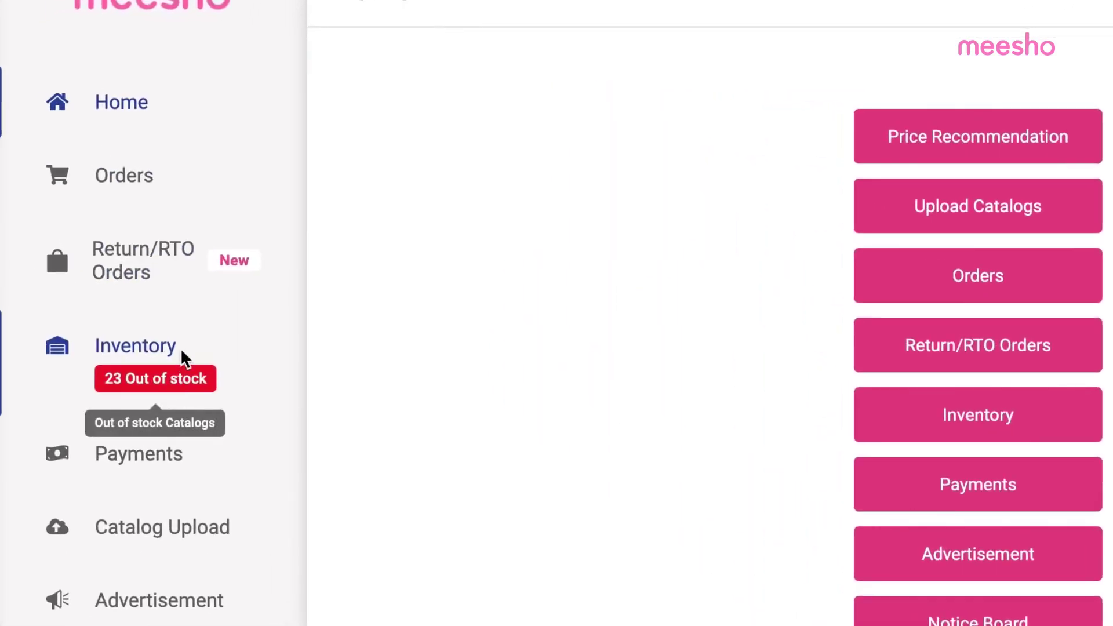
Step: Go to the Inventory and scroll through the SKU panel of the 1072 active catalogs
{"action": "left_click", "coordinate": [181, 355]}
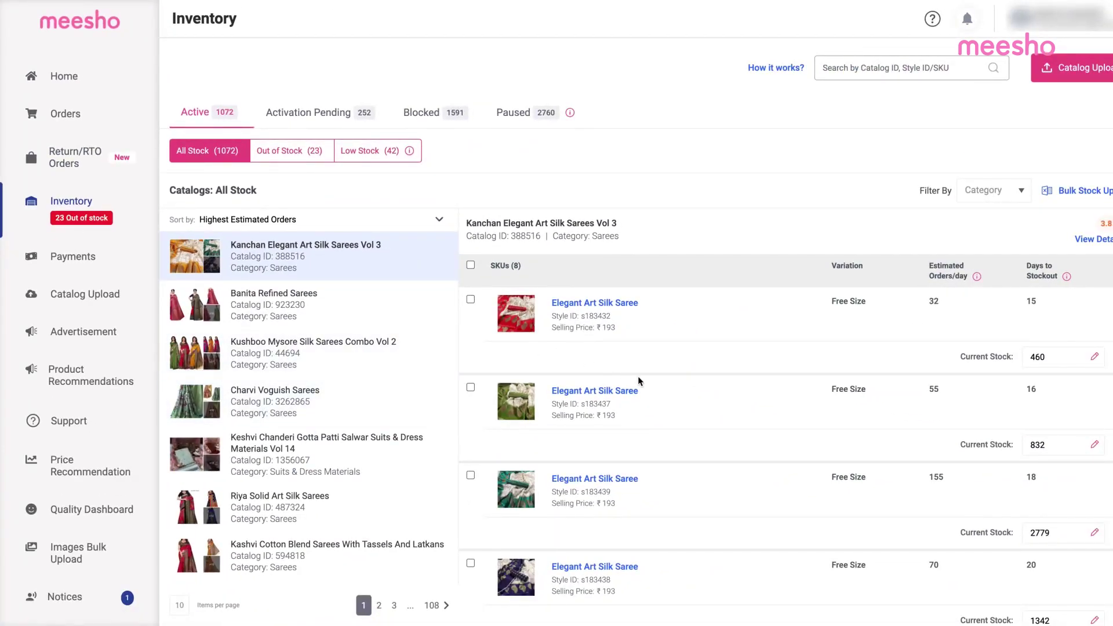
{"action": "scroll", "coordinate": [795, 460], "scroll_direction": "down", "scroll_amount": 2}
{"action": "scroll", "coordinate": [796, 460], "scroll_direction": "down", "scroll_amount": 2}
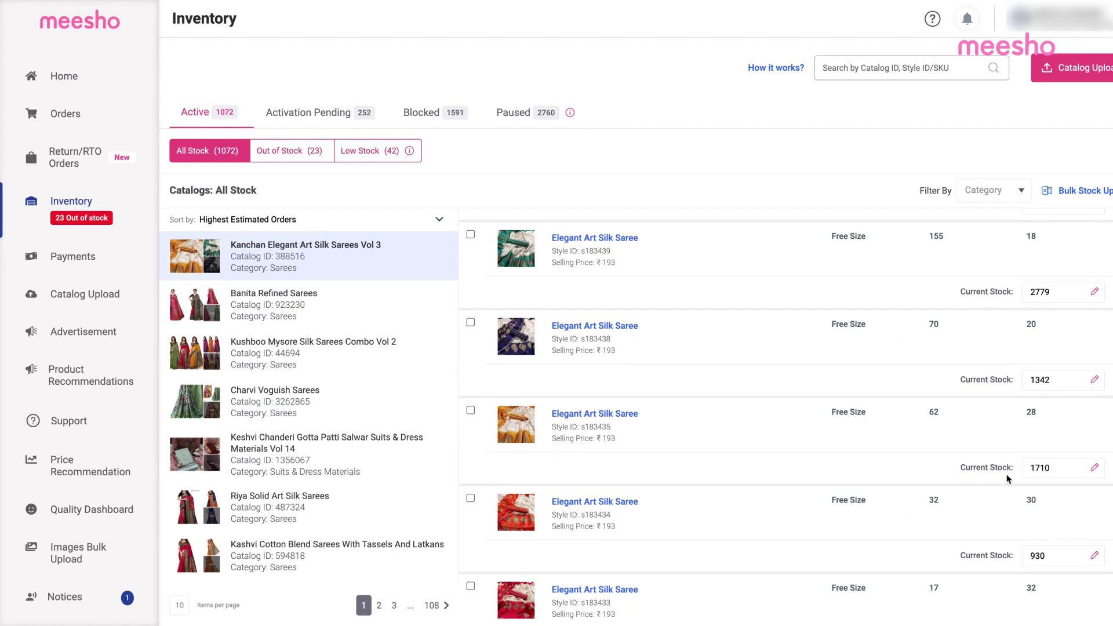
{"action": "scroll", "coordinate": [688, 452], "scroll_direction": "down", "scroll_amount": 2}
{"action": "scroll", "coordinate": [382, 465], "scroll_direction": "down", "scroll_amount": 2}
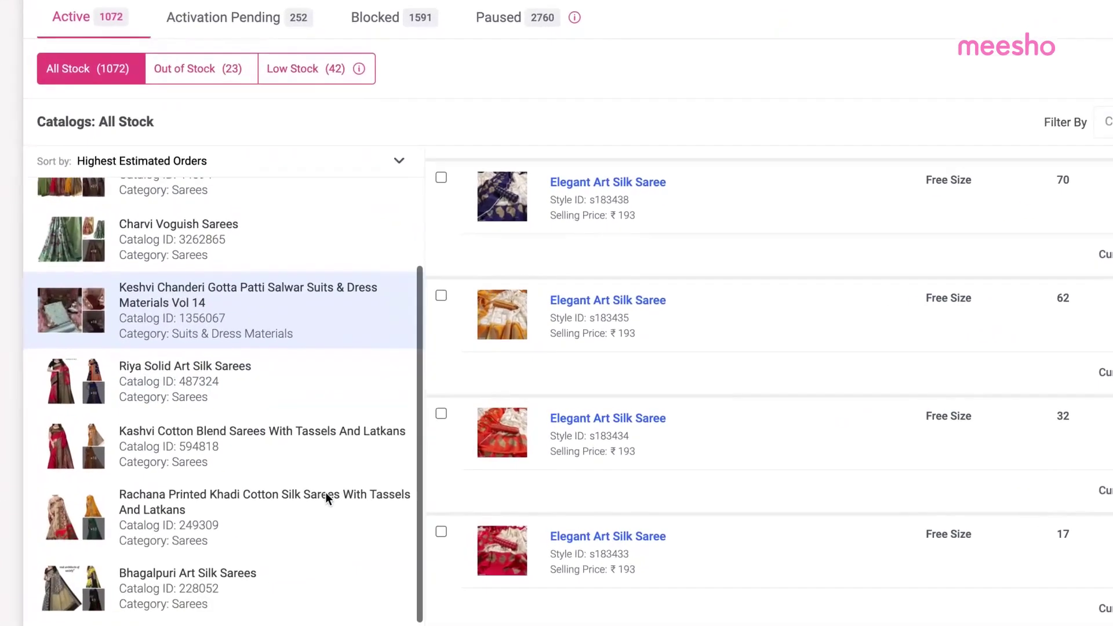
{"action": "scroll", "coordinate": [805, 531], "scroll_direction": "down", "scroll_amount": 1}
{"action": "scroll", "coordinate": [806, 531], "scroll_direction": "up", "scroll_amount": 3}
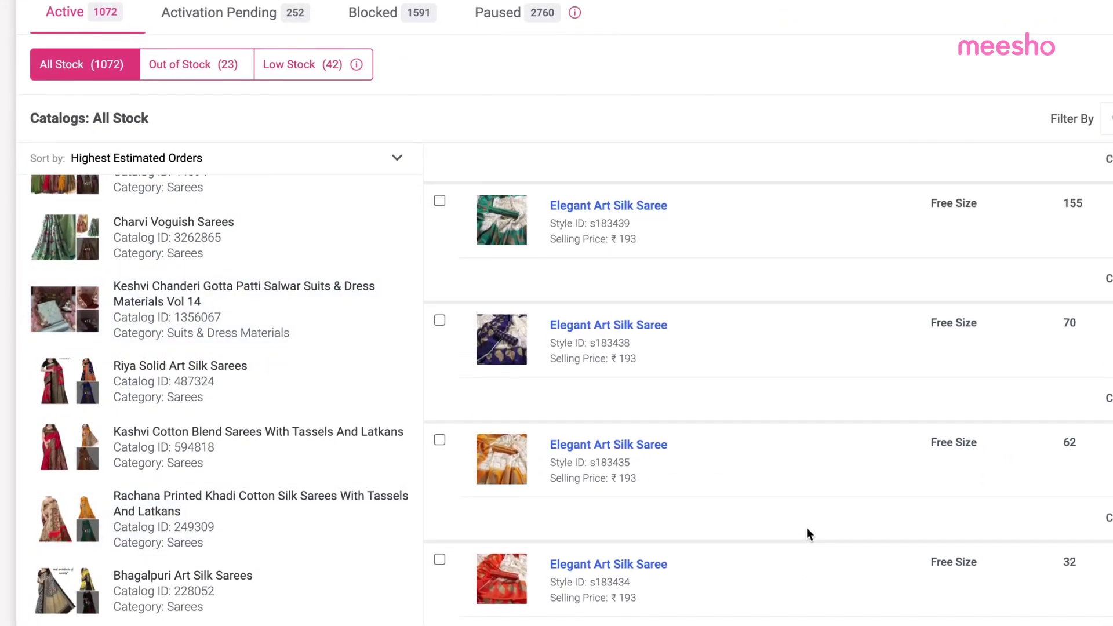
{"action": "scroll", "coordinate": [809, 534], "scroll_direction": "up", "scroll_amount": 5}
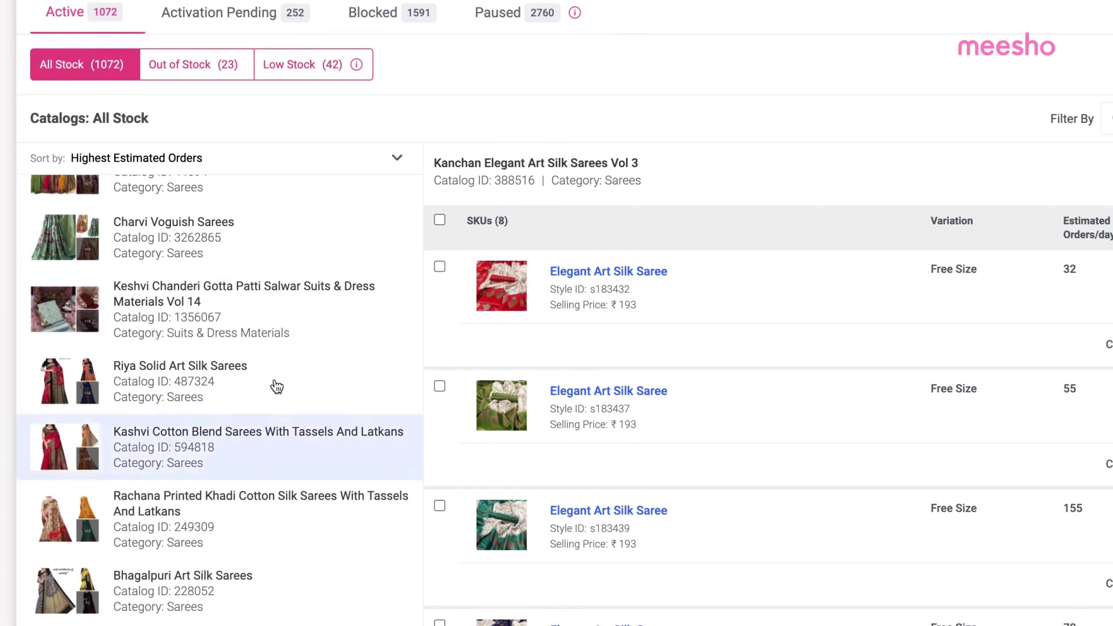
Step: Filter the catalogs to Out of Stock (23), then Low Stock (42), then all stock
{"action": "left_click", "coordinate": [204, 80]}
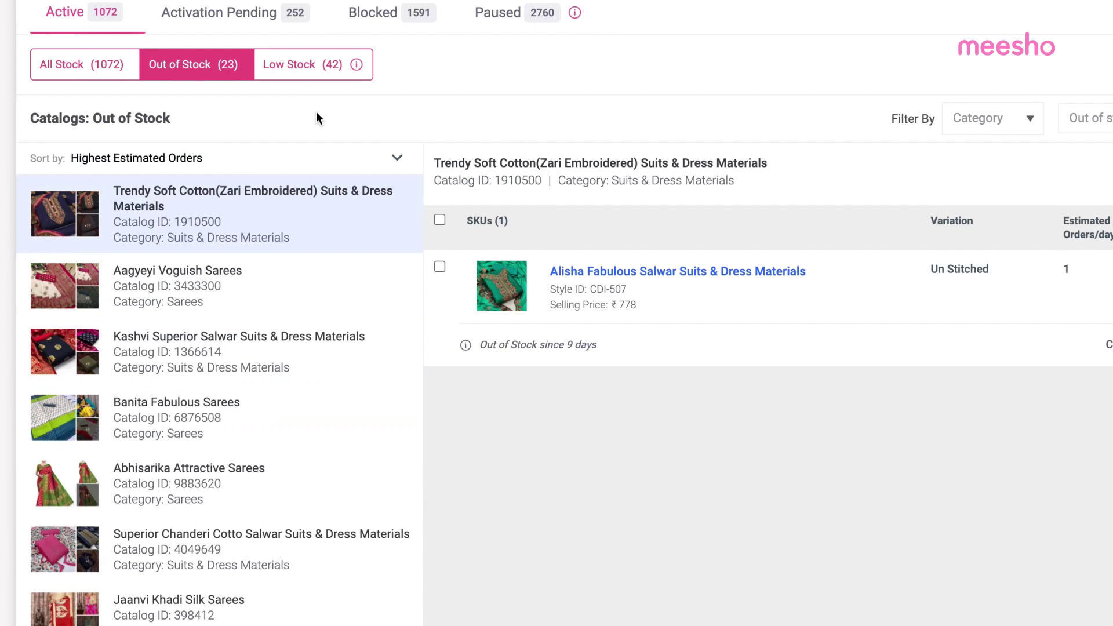
{"action": "left_click", "coordinate": [341, 76]}
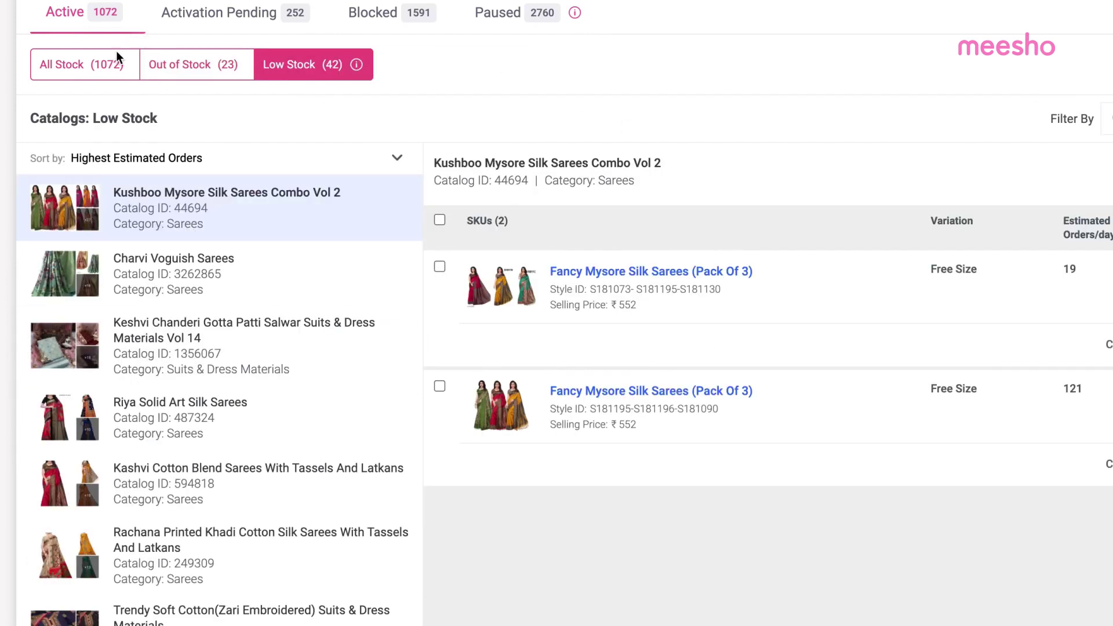
{"action": "left_click", "coordinate": [110, 64]}
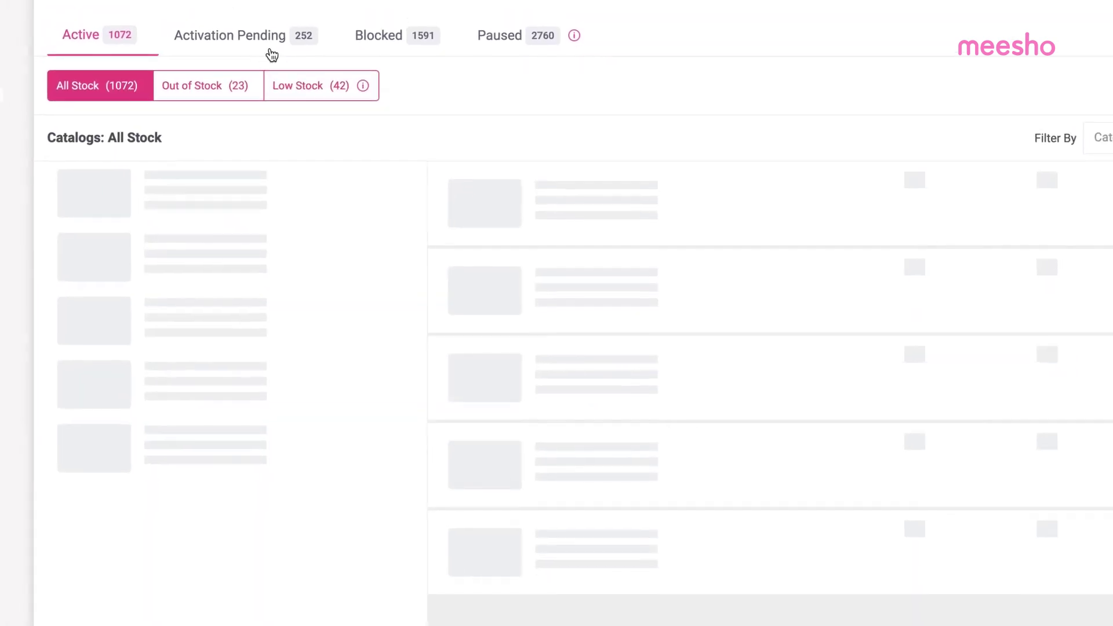
Step: Check the Activation Pending, Blocked and Paused catalog tabs, dismissing each tip with Got It
{"action": "left_click", "coordinate": [280, 58]}
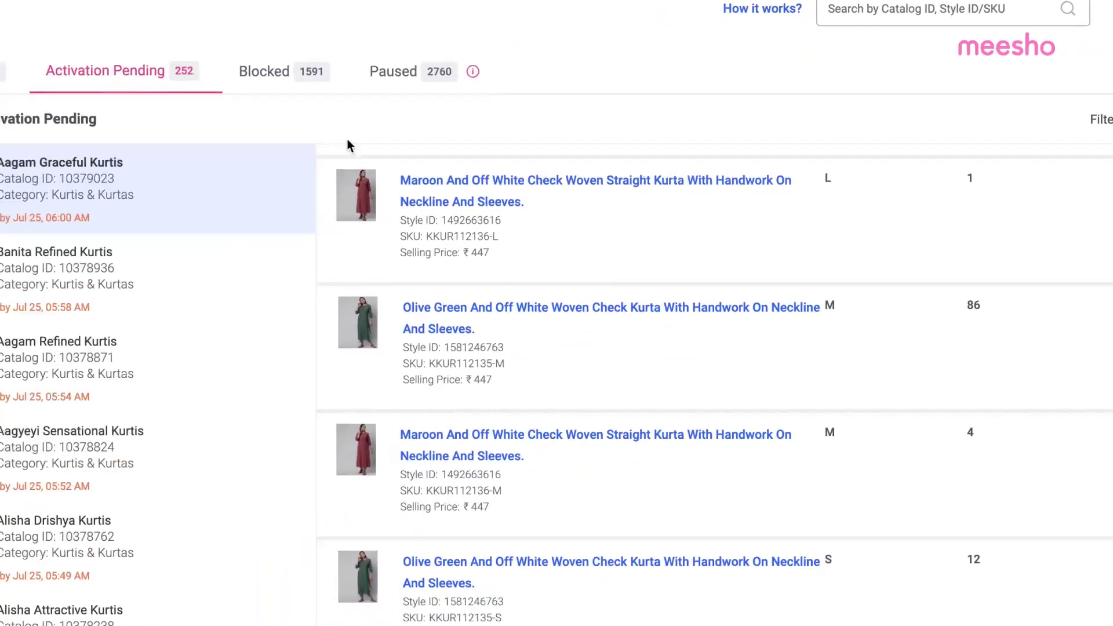
{"action": "left_click", "coordinate": [311, 71]}
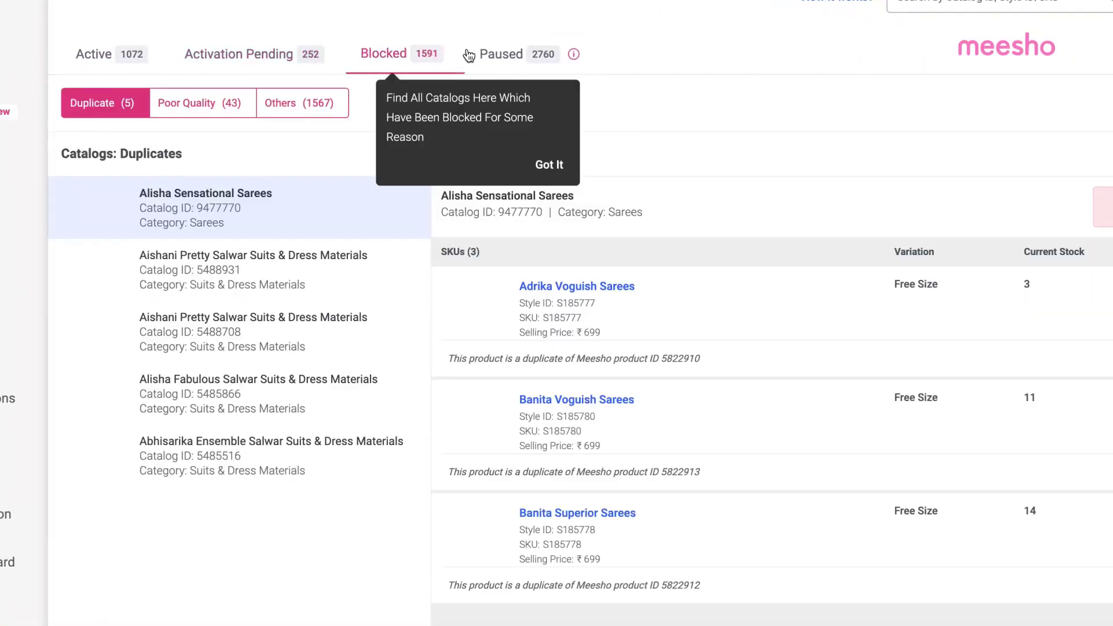
{"action": "left_click", "coordinate": [549, 165]}
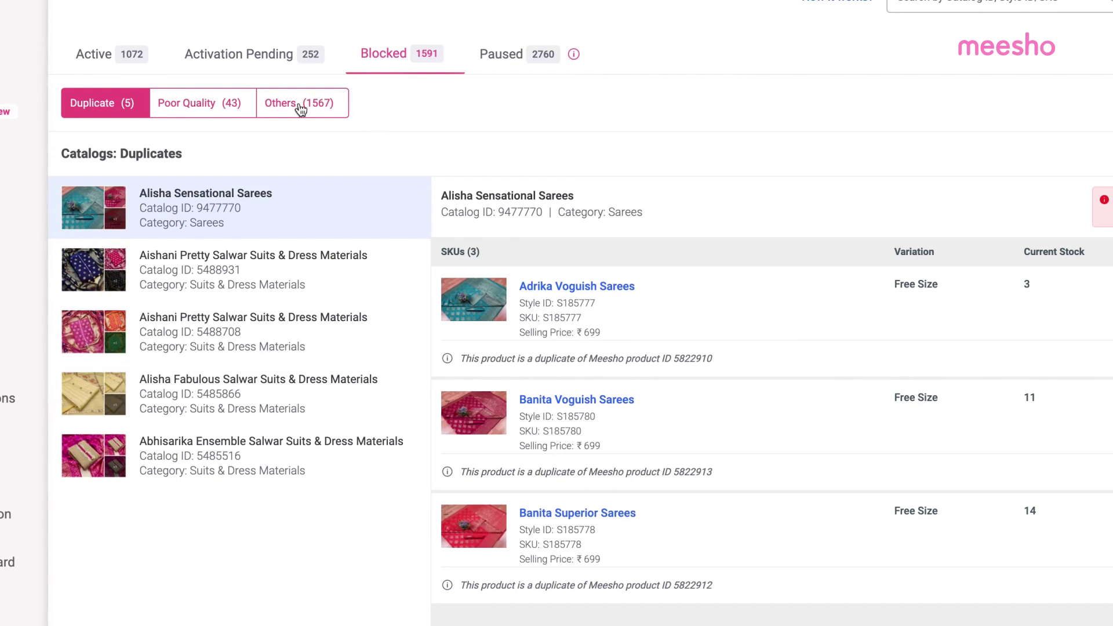
{"action": "left_click", "coordinate": [529, 62]}
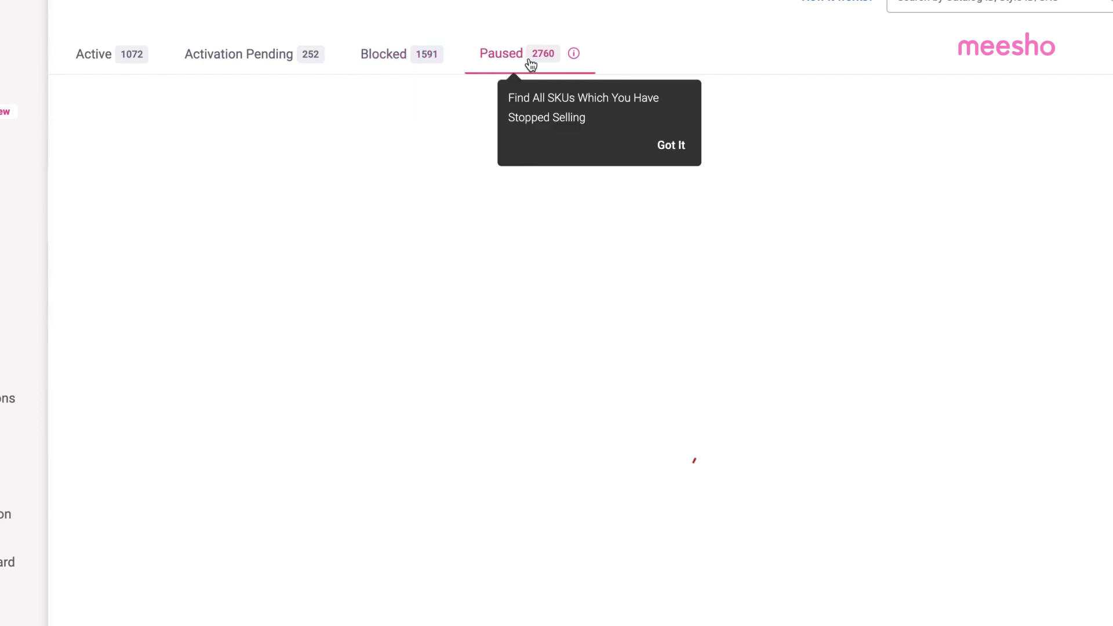
{"action": "left_click", "coordinate": [681, 143]}
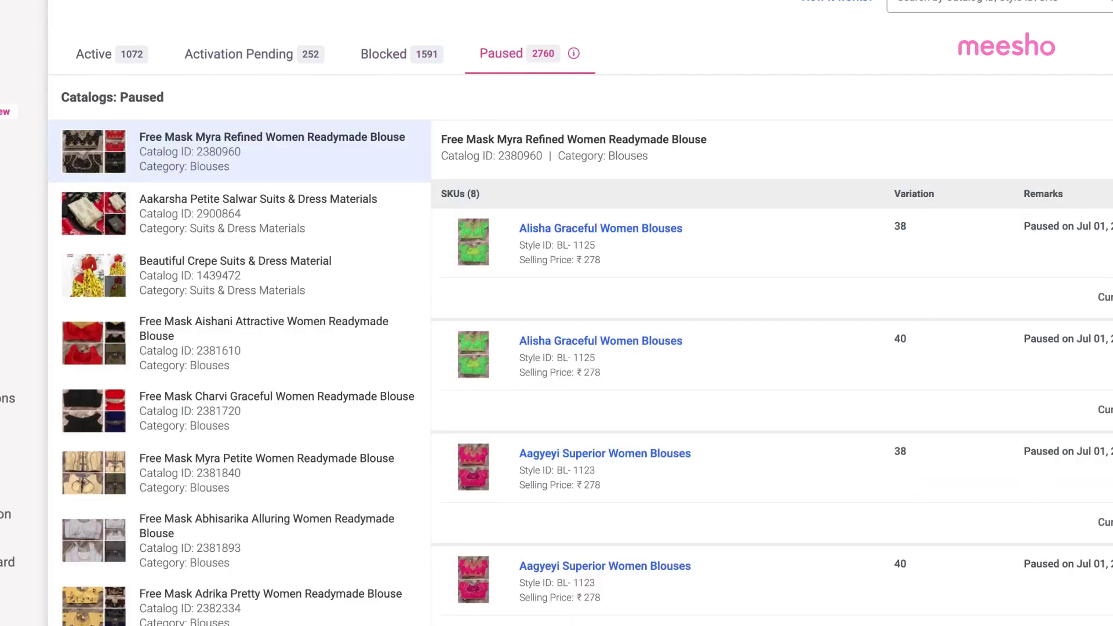
{"action": "scroll", "coordinate": [644, 586], "scroll_direction": "down", "scroll_amount": 5}
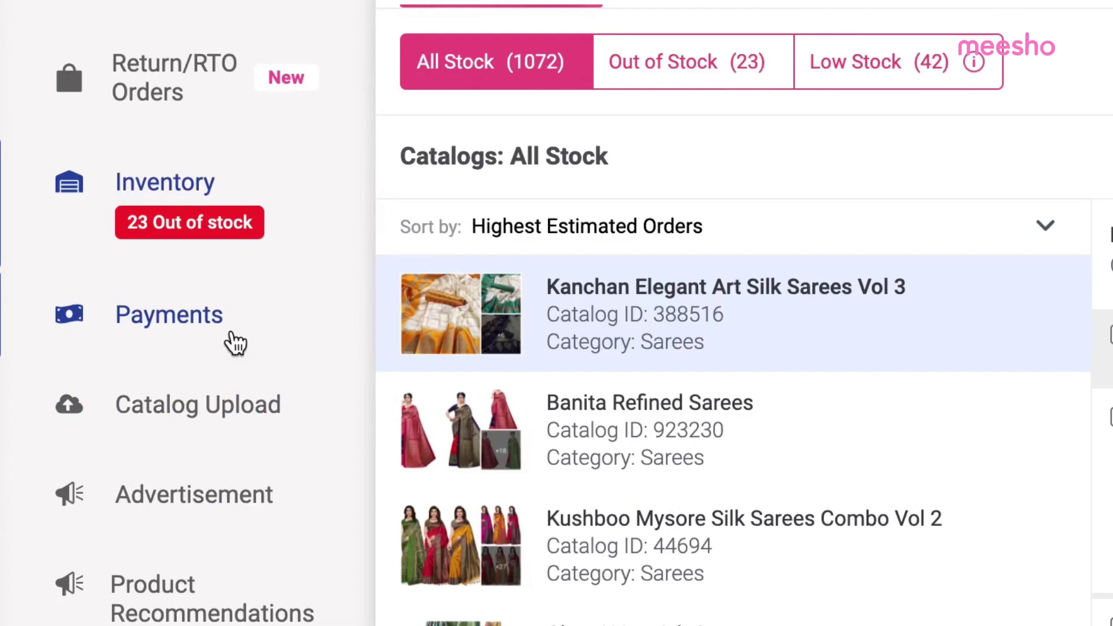
Step: Open the Payments Overview from the left sidebar
{"action": "left_click", "coordinate": [236, 343]}
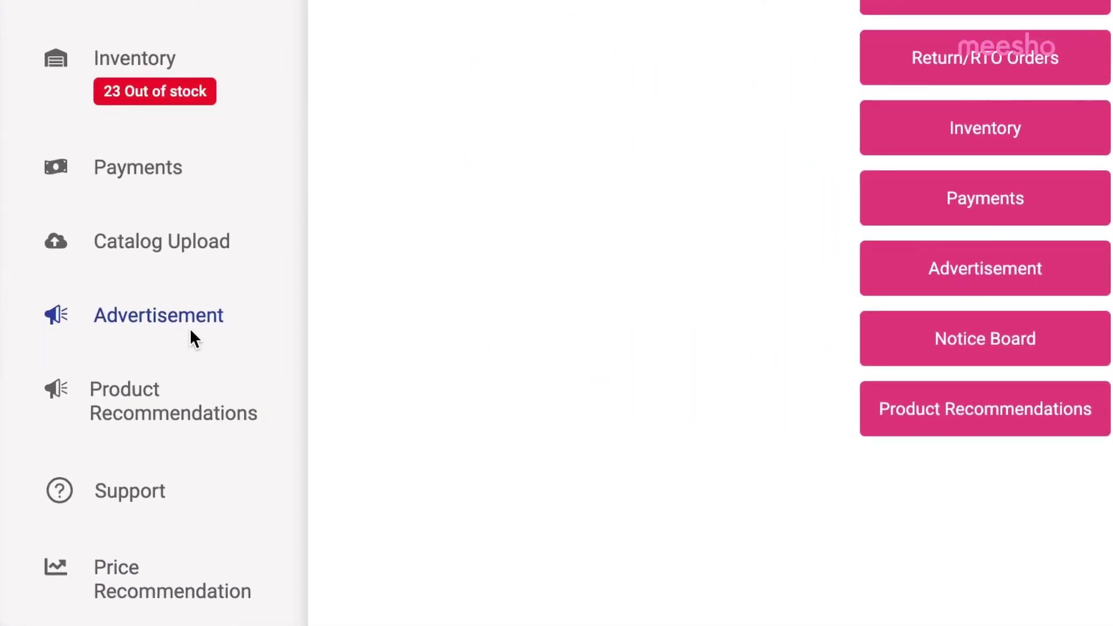
Step: Start a new advertisement campaign named 'Diwali'
{"action": "left_click", "coordinate": [191, 332]}
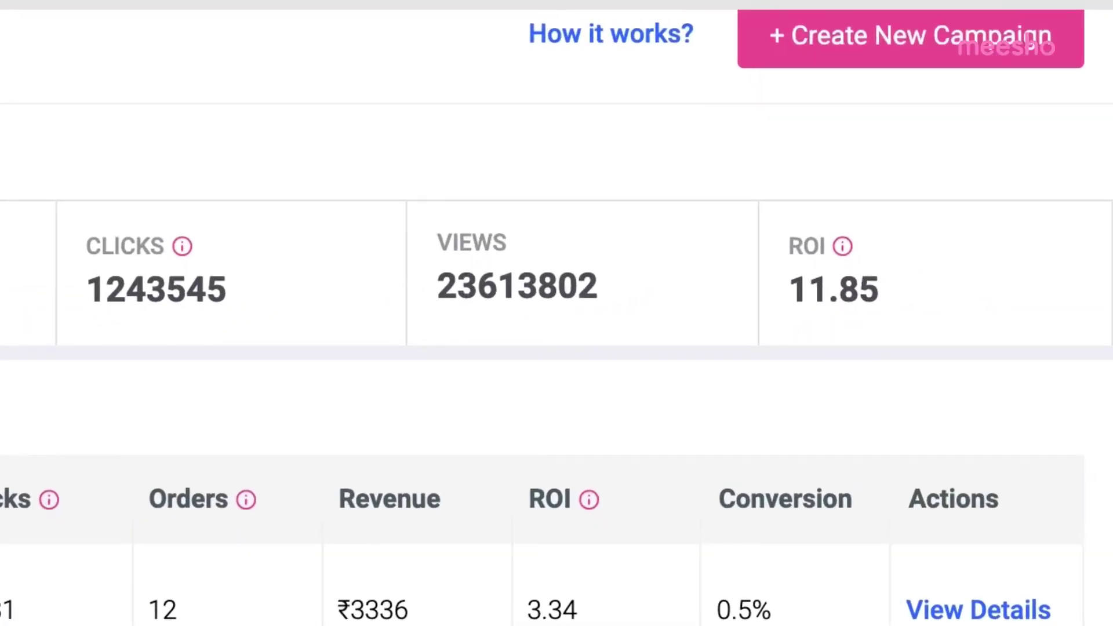
{"action": "left_click", "coordinate": [850, 43]}
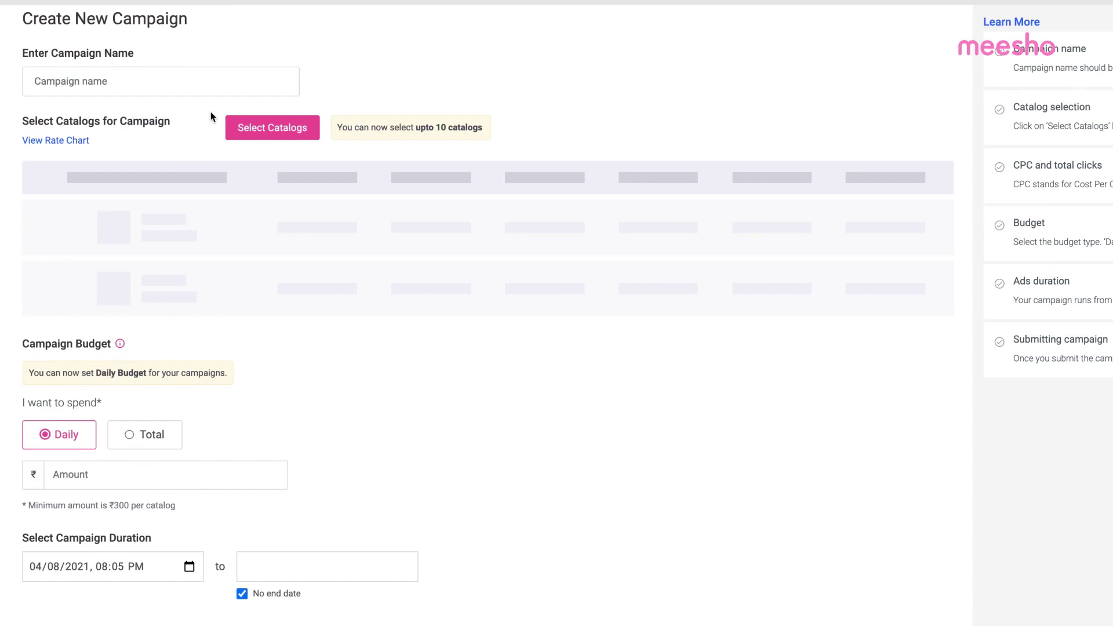
{"action": "left_click", "coordinate": [223, 87]}
{"action": "type", "text": "D"}
{"action": "key", "text": "BackSpace"}
{"action": "type", "text": "Diwali"}
Step: Add the Banita Ensemble Kurtis catalog, set a ₹10000 daily budget with an end date, and submit
{"action": "left_click", "coordinate": [293, 127]}
{"action": "left_click", "coordinate": [150, 219]}
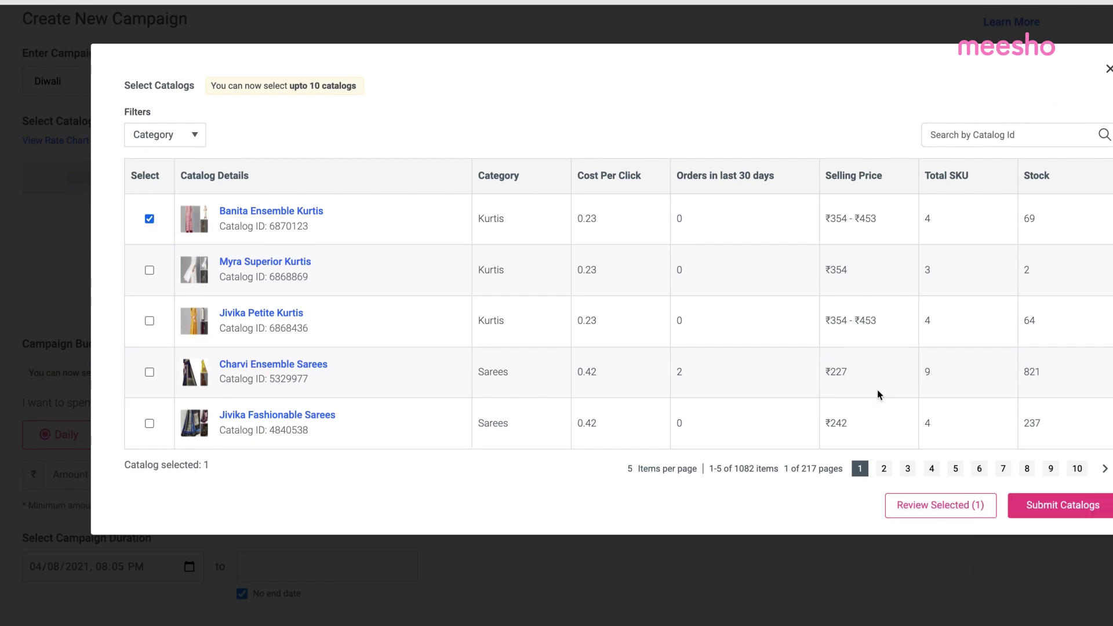
{"action": "left_click", "coordinate": [1061, 505]}
{"action": "left_click", "coordinate": [151, 428]}
{"action": "type", "text": "10000"}
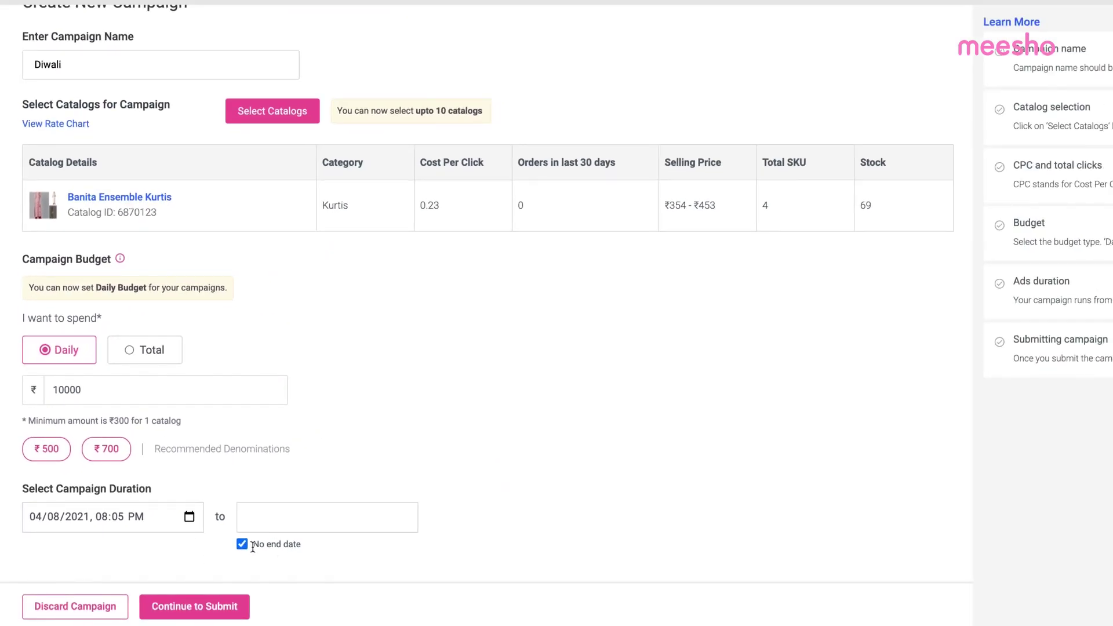
{"action": "left_click", "coordinate": [242, 544]}
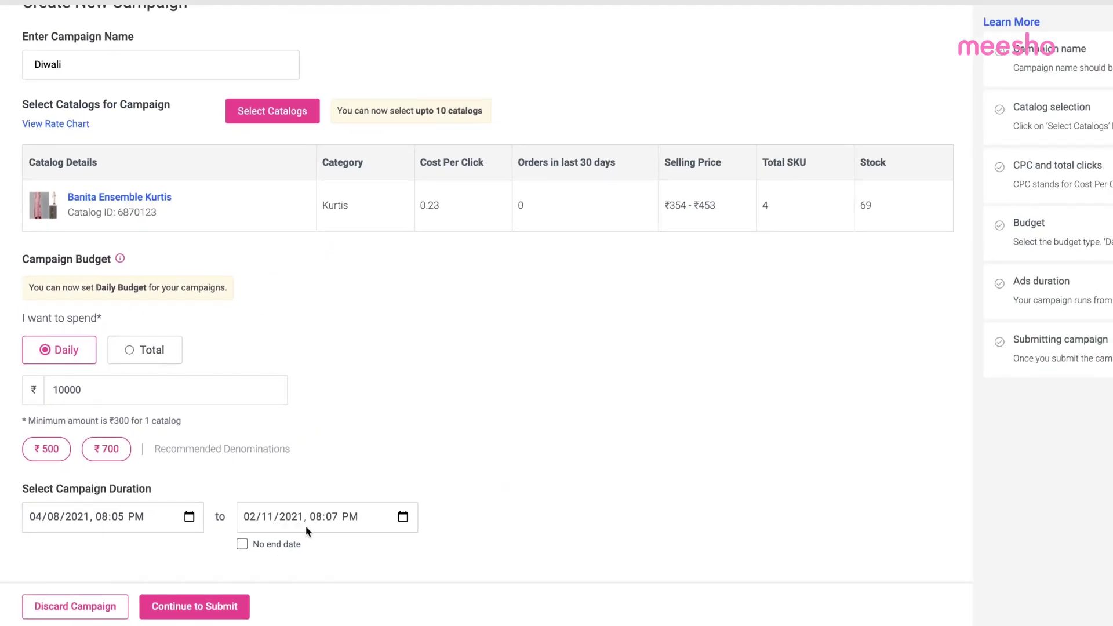
{"action": "left_click", "coordinate": [157, 606]}
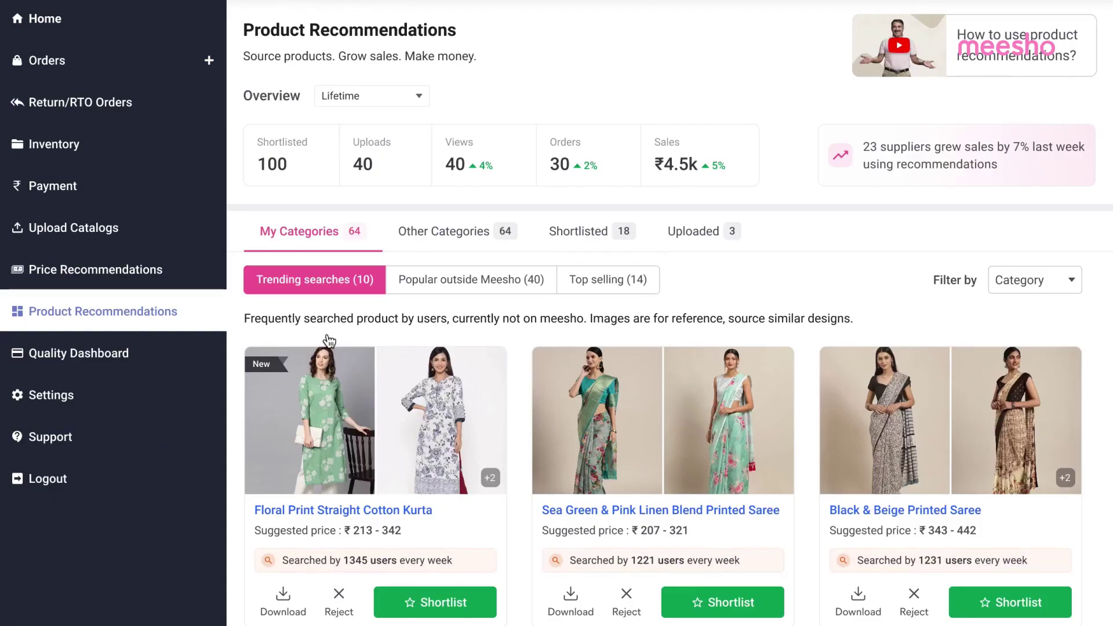
Step: View Popular outside Meesho, return to Trending searches, and shortlist the Floral Print Straight Cotton Kurta
{"action": "left_click", "coordinate": [443, 272]}
{"action": "left_click", "coordinate": [303, 281]}
{"action": "left_click", "coordinate": [445, 603]}
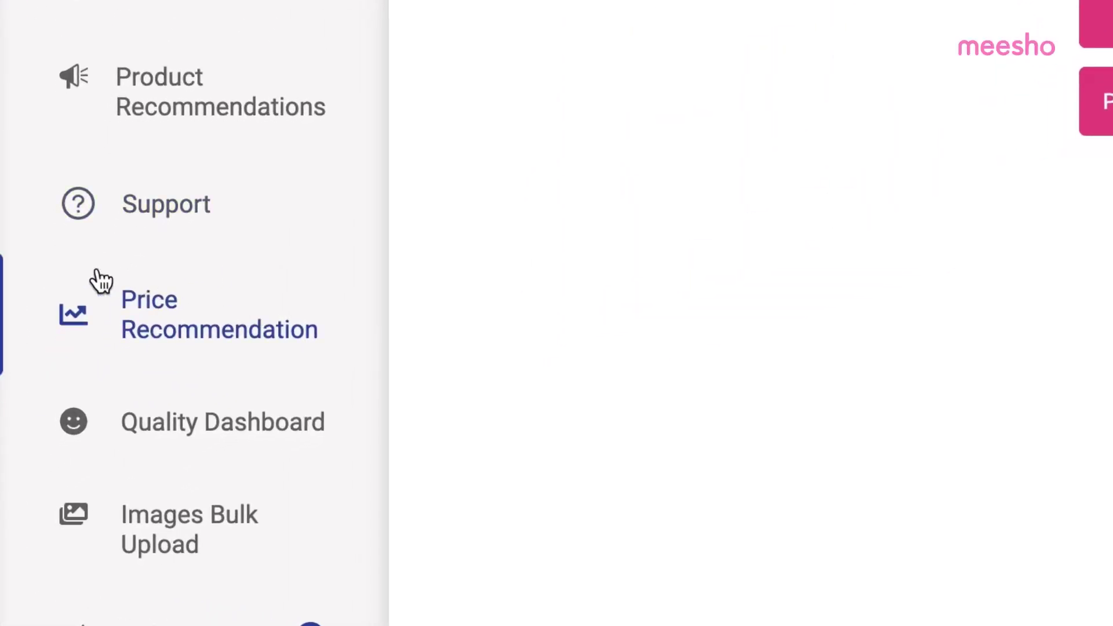
Step: Open Price Recommendation, scan the table, and open then close the price editor for the ₹307 catalog
{"action": "left_click", "coordinate": [208, 338]}
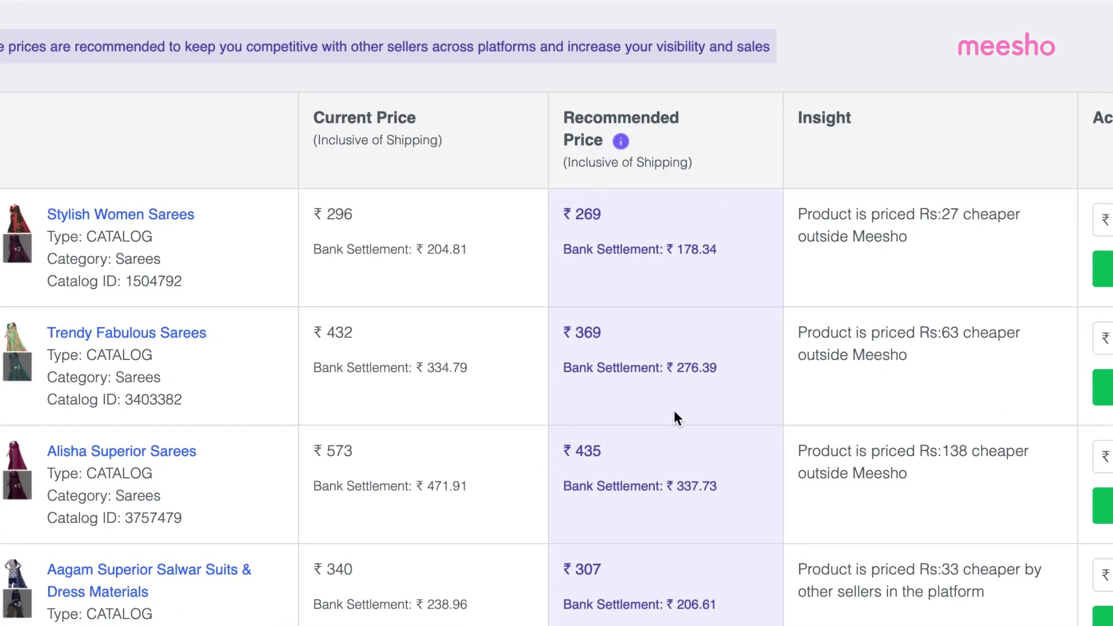
{"action": "scroll", "coordinate": [673, 409], "scroll_direction": "down", "scroll_amount": 6}
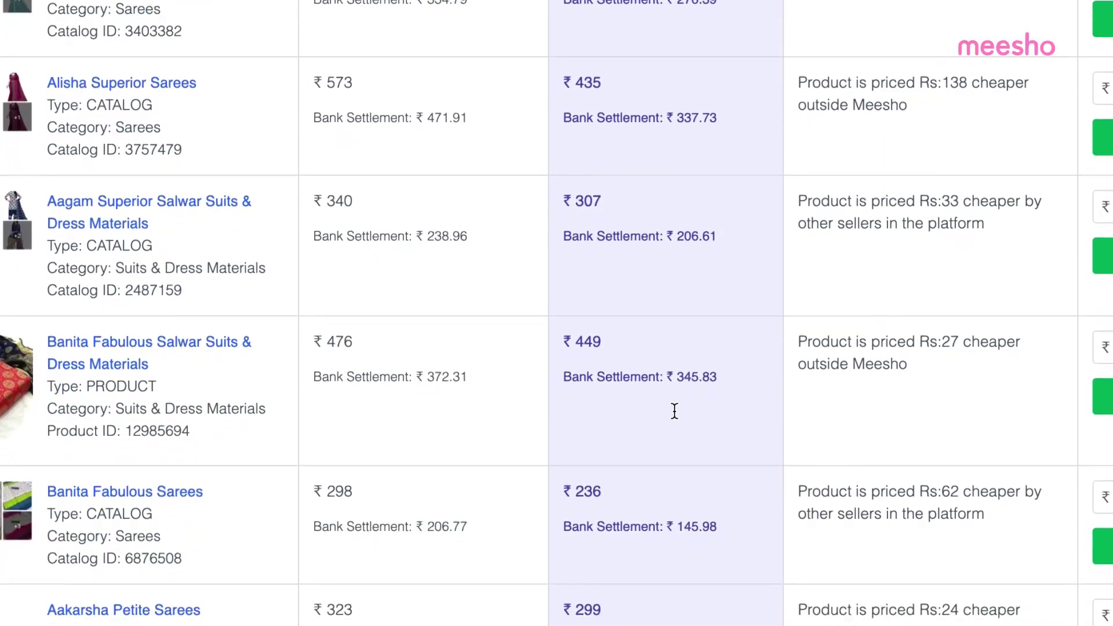
{"action": "scroll", "coordinate": [674, 411], "scroll_direction": "down", "scroll_amount": 3}
{"action": "scroll", "coordinate": [674, 411], "scroll_direction": "up", "scroll_amount": 3}
{"action": "scroll", "coordinate": [673, 410], "scroll_direction": "up", "scroll_amount": 3}
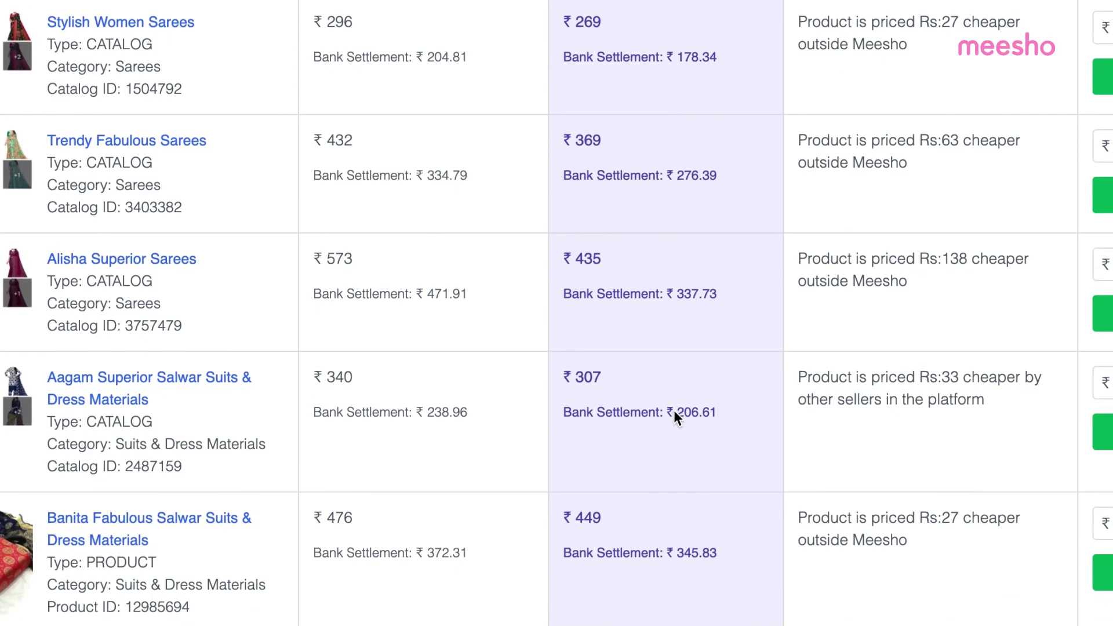
{"action": "scroll", "coordinate": [673, 409], "scroll_direction": "right", "scroll_amount": 6}
{"action": "left_click", "coordinate": [968, 384]}
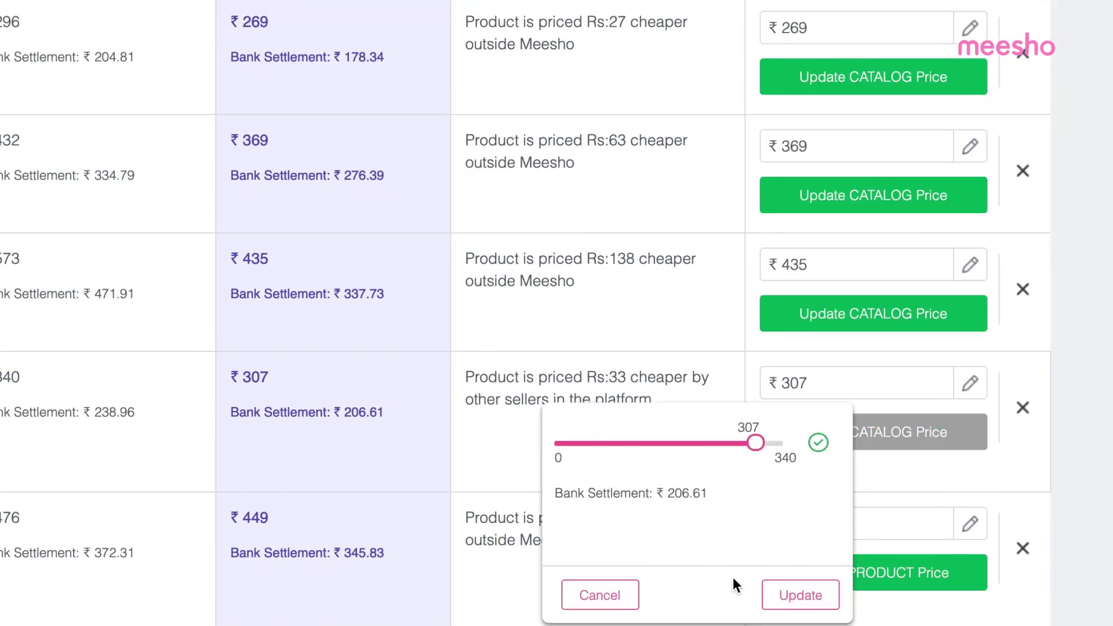
{"action": "left_click", "coordinate": [1083, 325]}
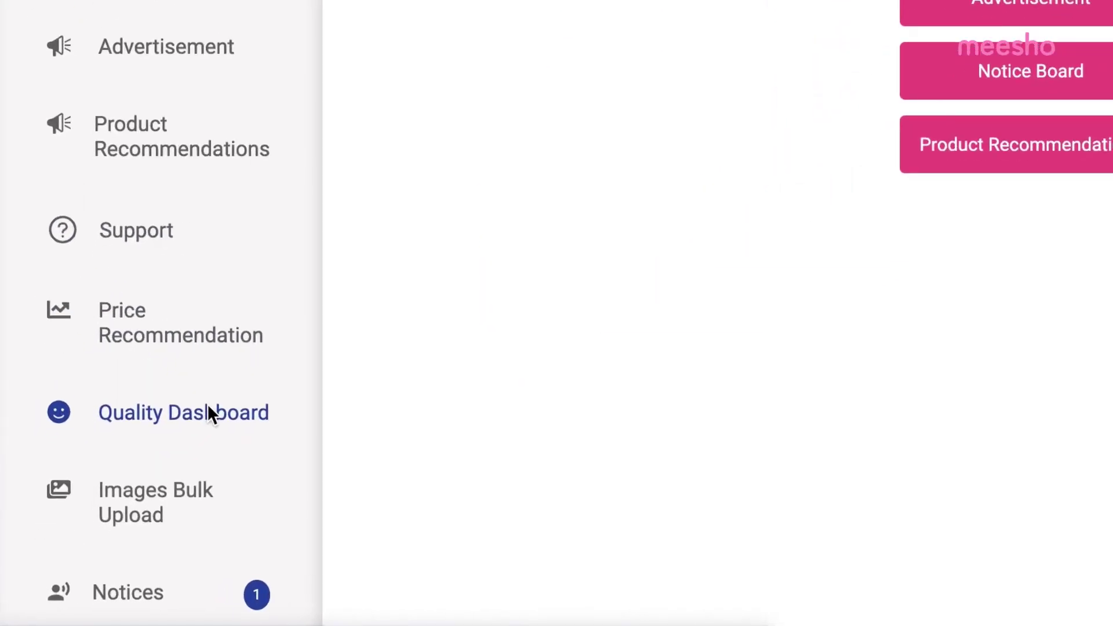
Step: Open the Quality Dashboard and switch the returns trend from Western Wear to Ethnic Wear
{"action": "left_click", "coordinate": [207, 406]}
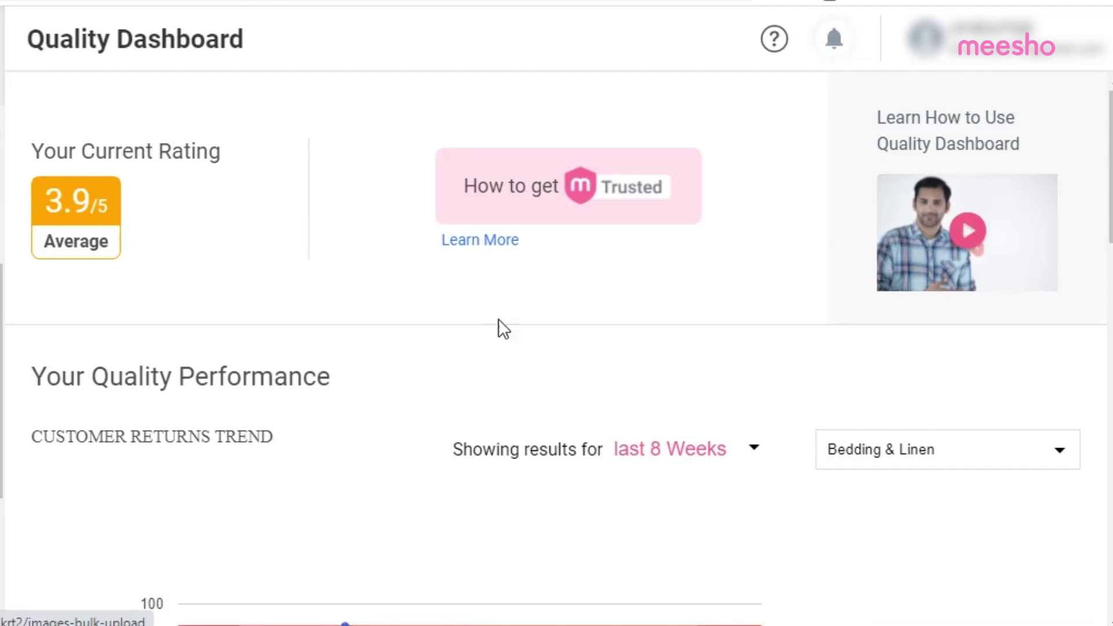
{"action": "scroll", "coordinate": [480, 351], "scroll_direction": "down", "scroll_amount": 3}
{"action": "left_click", "coordinate": [981, 281]}
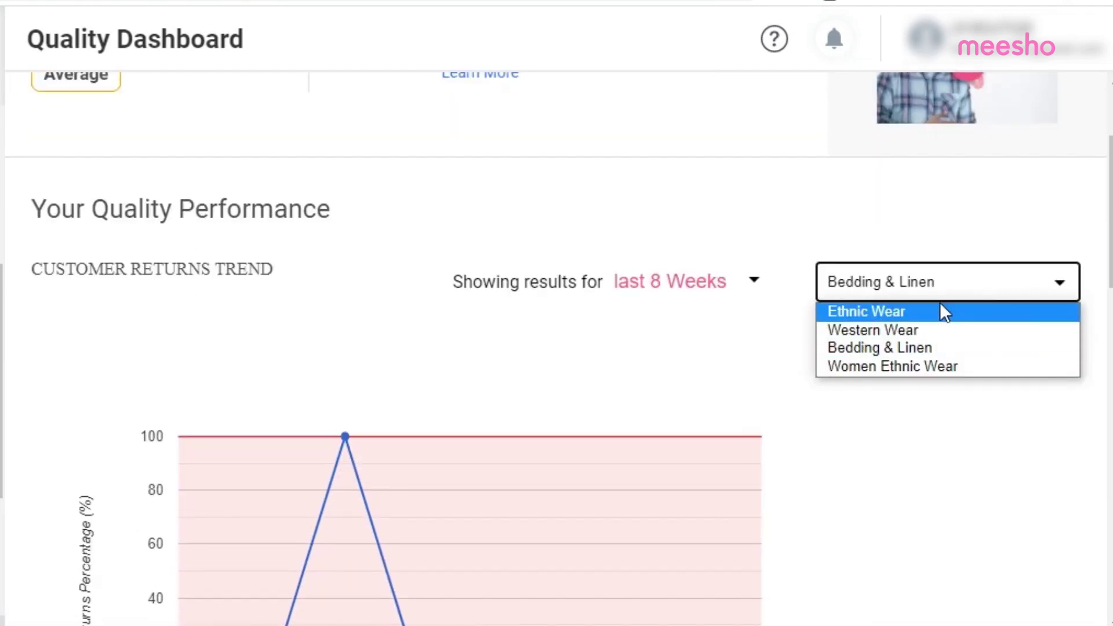
{"action": "left_click", "coordinate": [947, 328]}
{"action": "left_click", "coordinate": [925, 301]}
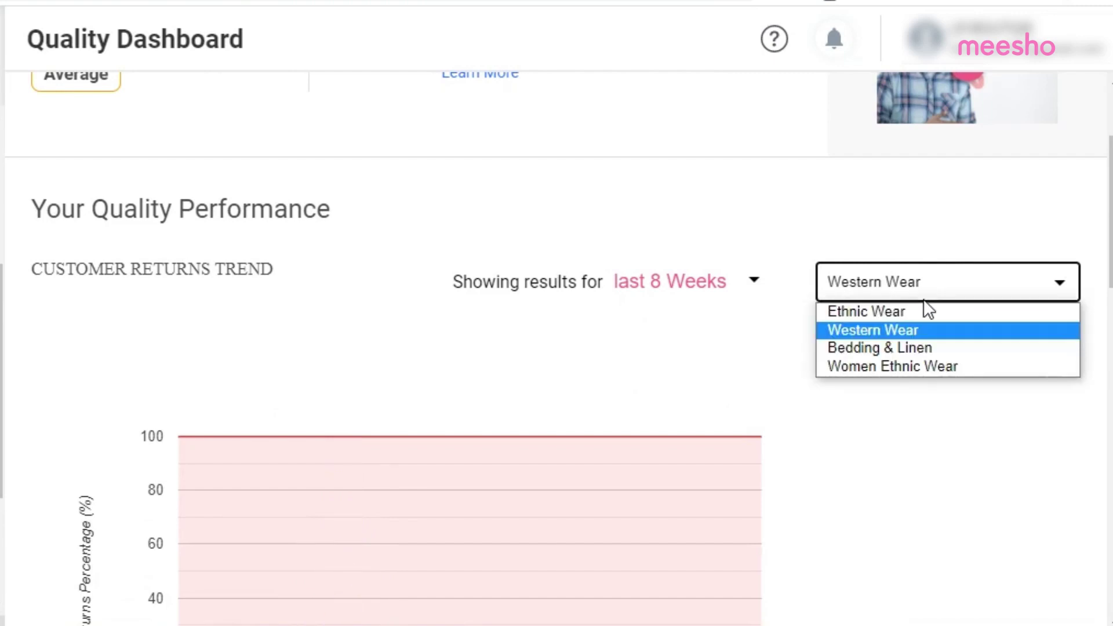
{"action": "left_click", "coordinate": [927, 316]}
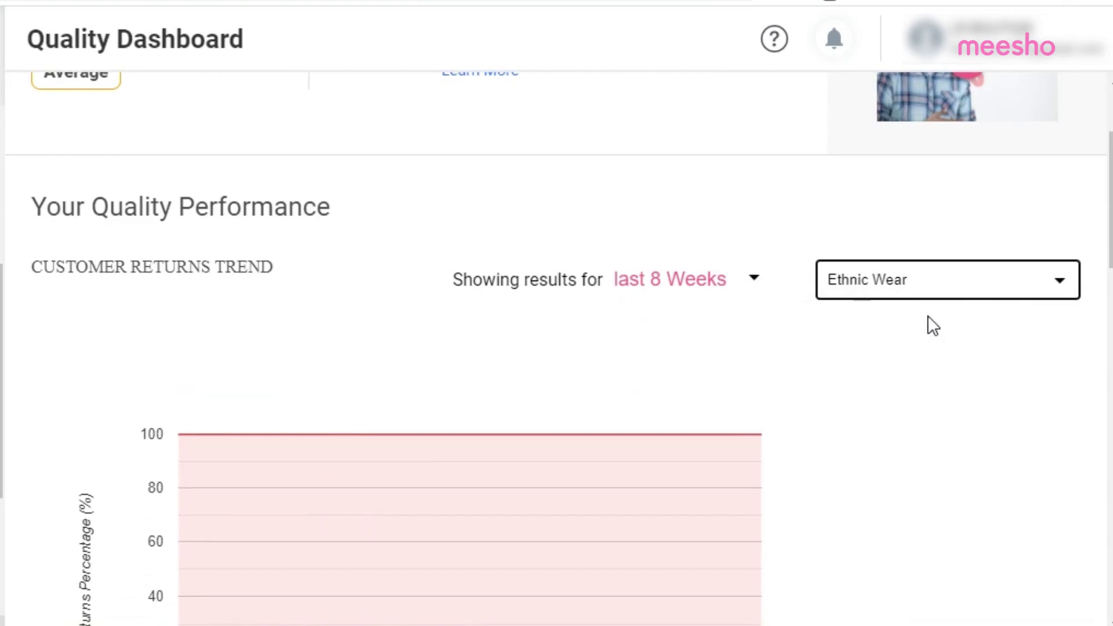
Step: Scroll through the dashboard showing 10.2% customer returns against a 10.0% target and ₹4,726 lost
{"action": "scroll", "coordinate": [928, 326], "scroll_direction": "down", "scroll_amount": 4}
{"action": "scroll", "coordinate": [927, 317], "scroll_direction": "down", "scroll_amount": 3}
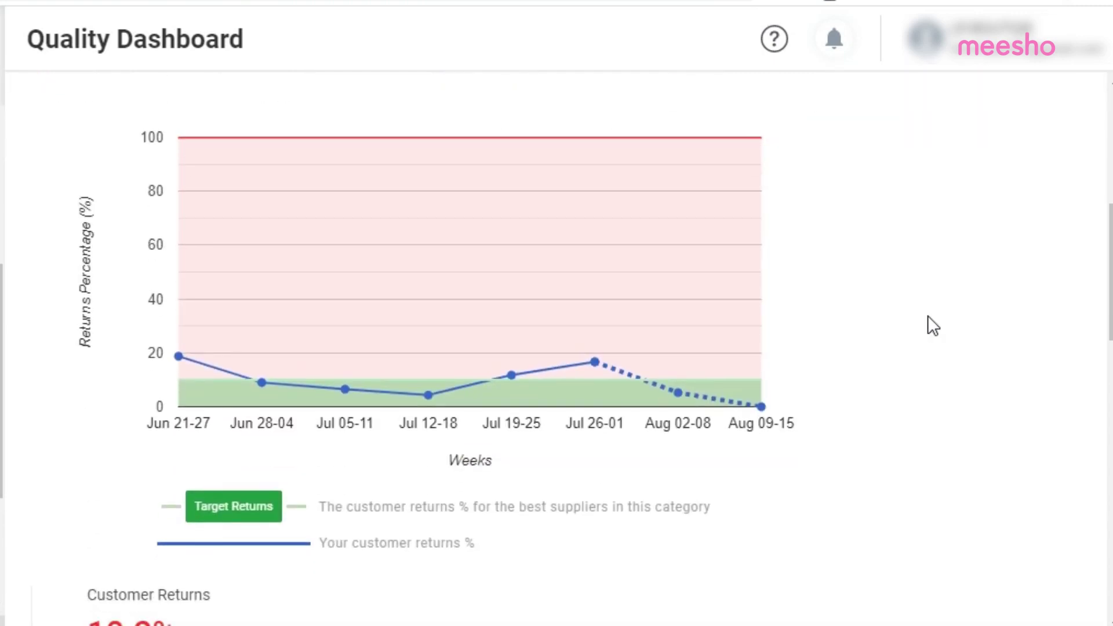
{"action": "scroll", "coordinate": [928, 317], "scroll_direction": "down", "scroll_amount": 1}
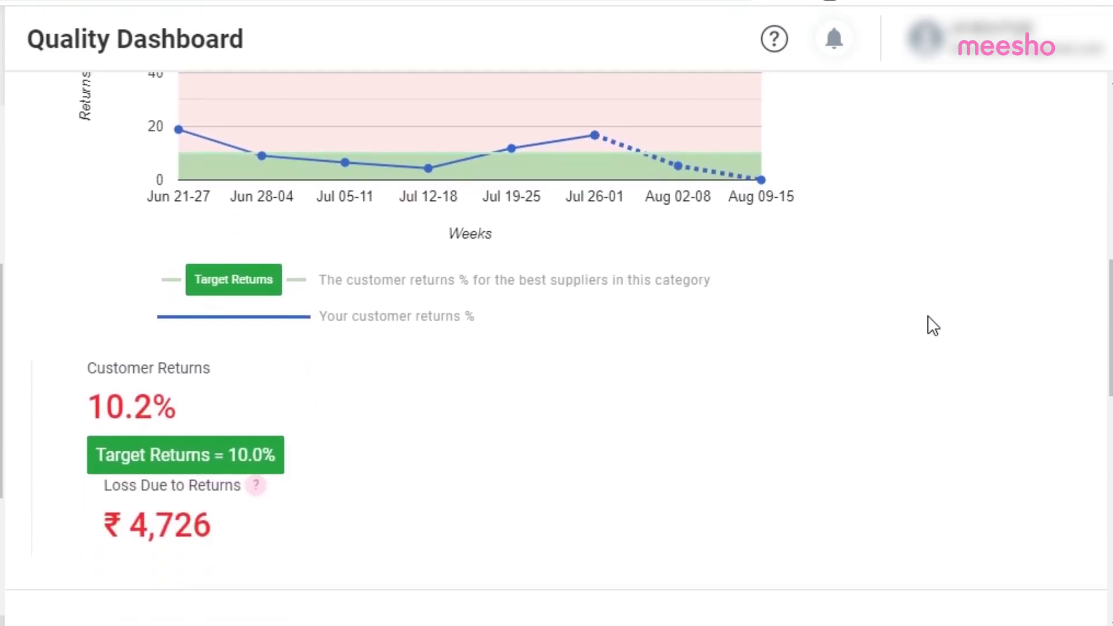
{"action": "scroll", "coordinate": [927, 316], "scroll_direction": "down", "scroll_amount": 4}
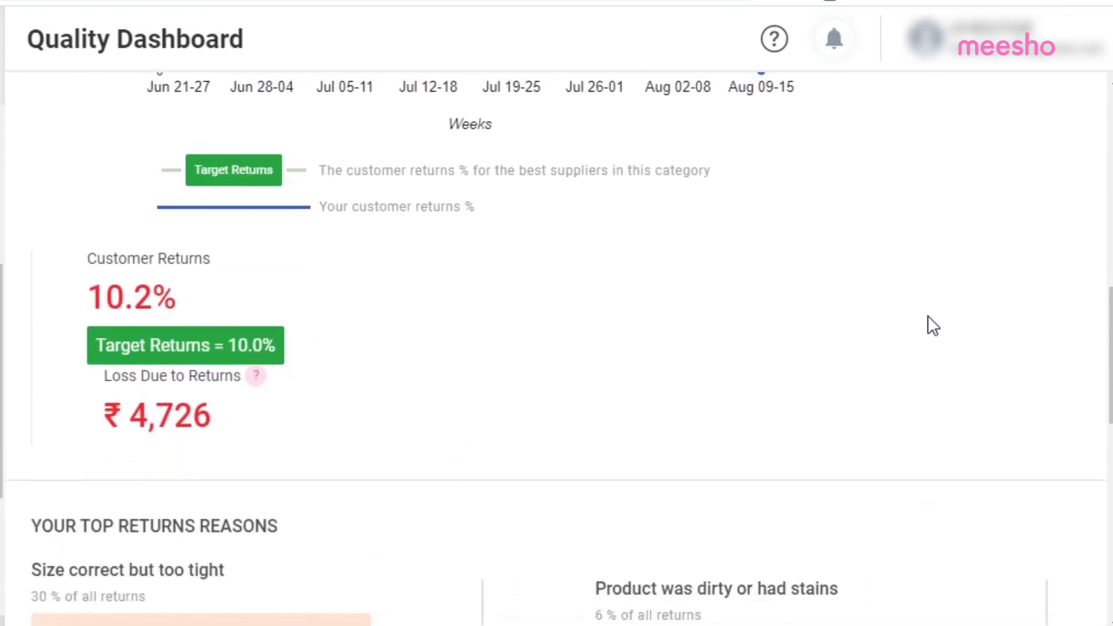
{"action": "scroll", "coordinate": [928, 316], "scroll_direction": "down", "scroll_amount": 4}
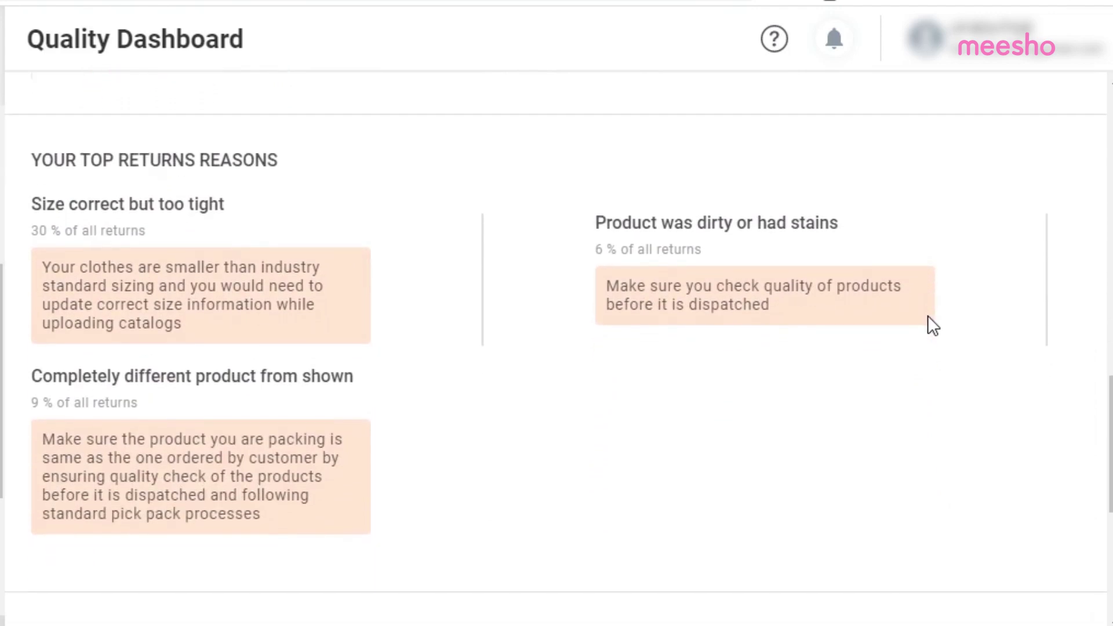
{"action": "scroll", "coordinate": [1025, 425], "scroll_direction": "down", "scroll_amount": 2}
{"action": "scroll", "coordinate": [1025, 425], "scroll_direction": "down", "scroll_amount": 5}
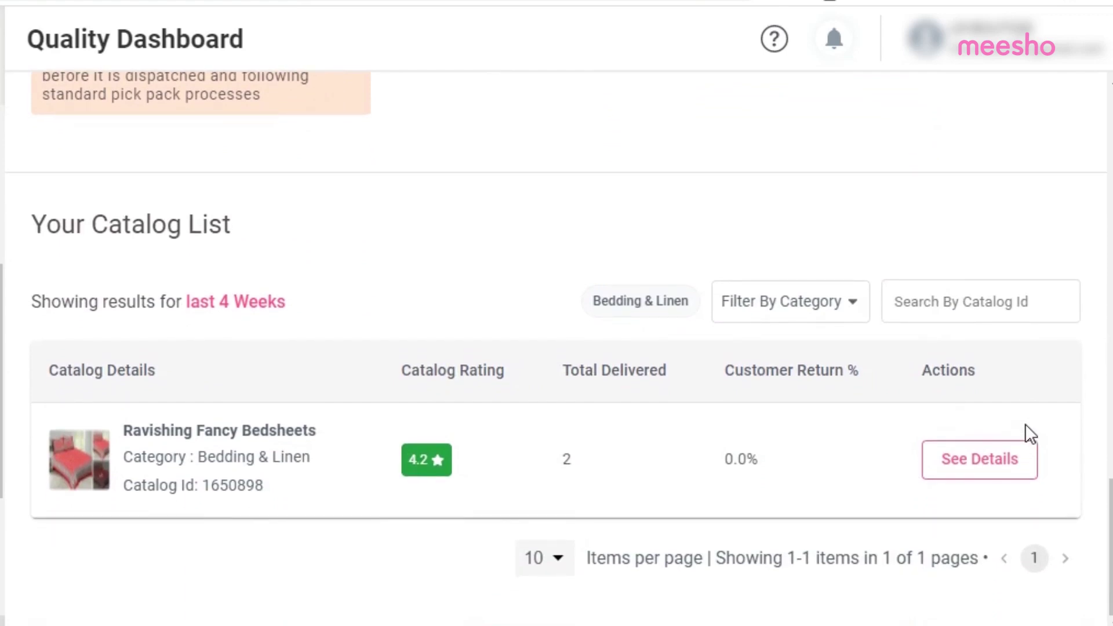
Step: Add Ethnic Wear, Western Wear and Women Ethnic Wear to the Bedding & Linen filter, then browse the results
{"action": "left_click", "coordinate": [819, 318]}
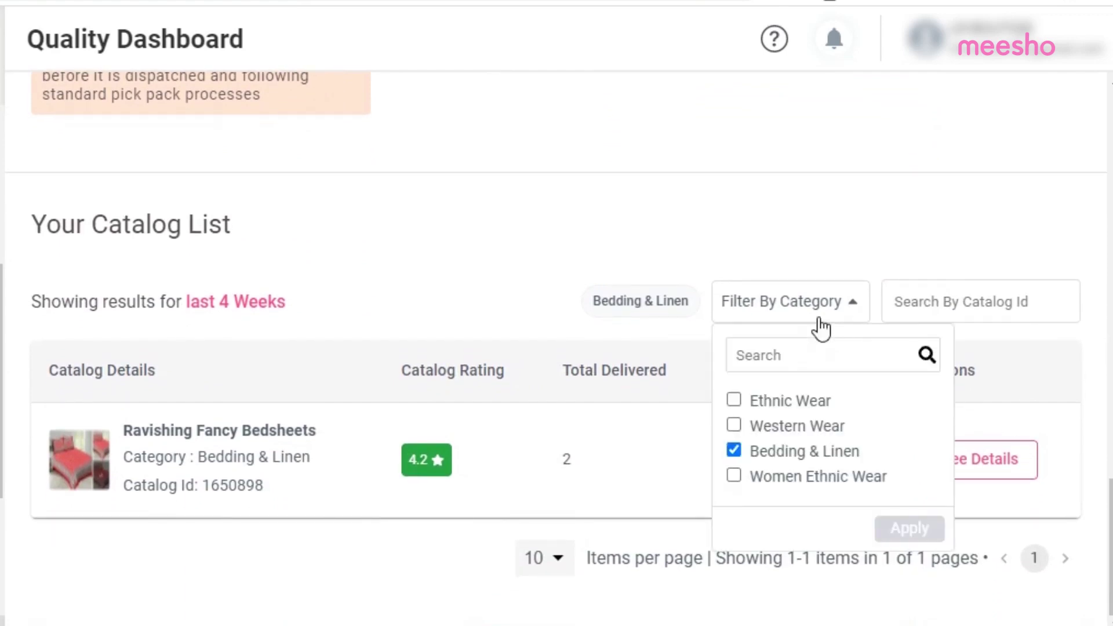
{"action": "left_click", "coordinate": [733, 401]}
{"action": "left_click", "coordinate": [734, 426]}
{"action": "left_click", "coordinate": [735, 476]}
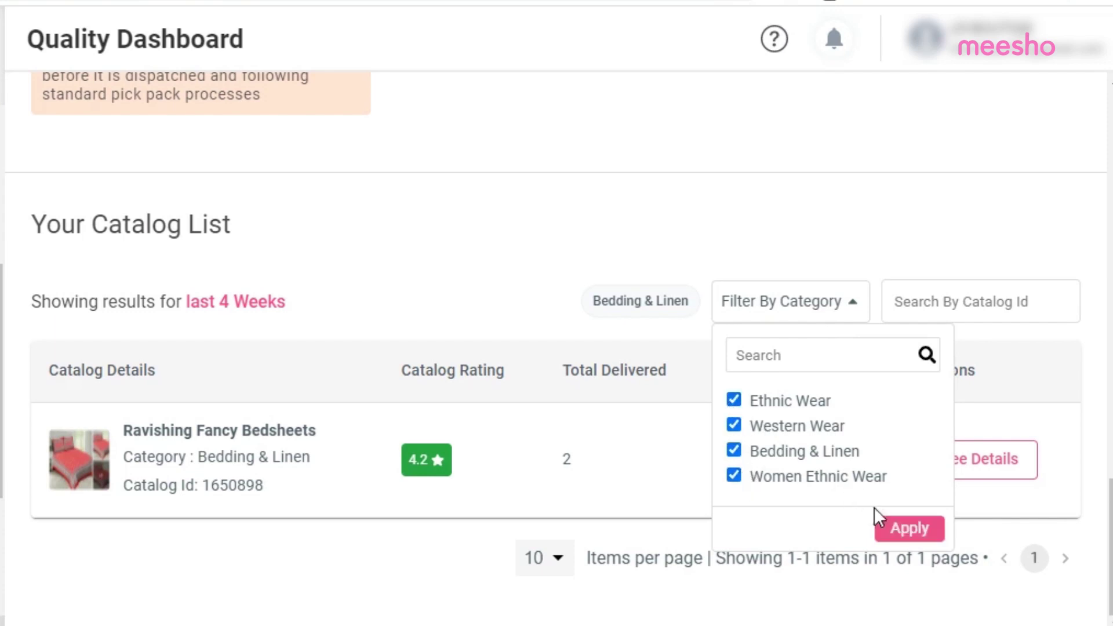
{"action": "left_click", "coordinate": [902, 528]}
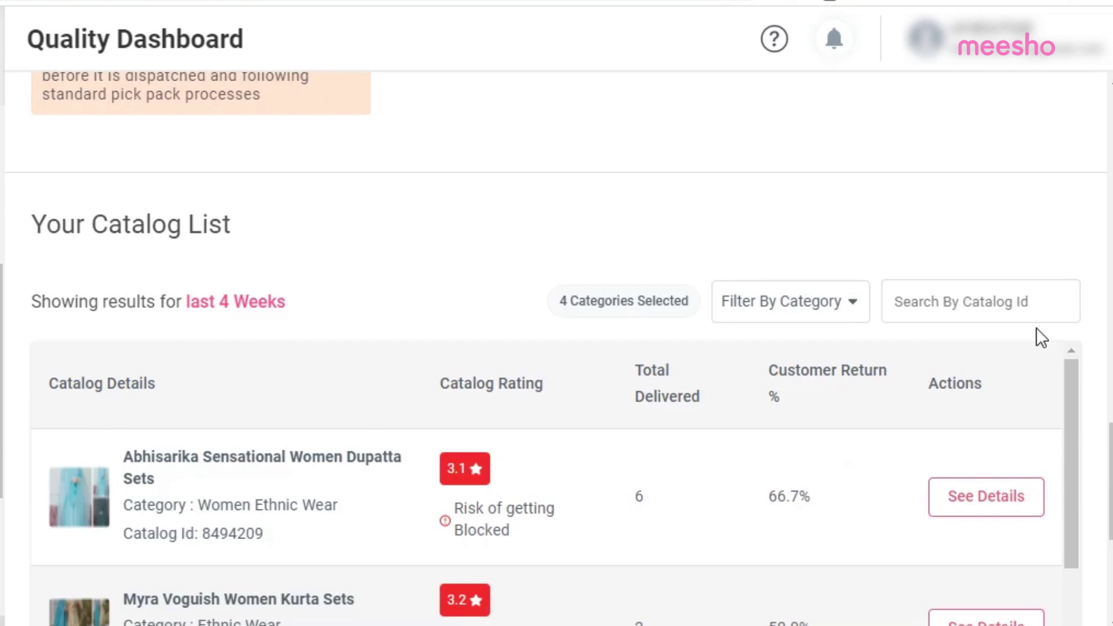
{"action": "scroll", "coordinate": [1036, 328], "scroll_direction": "down", "scroll_amount": 3}
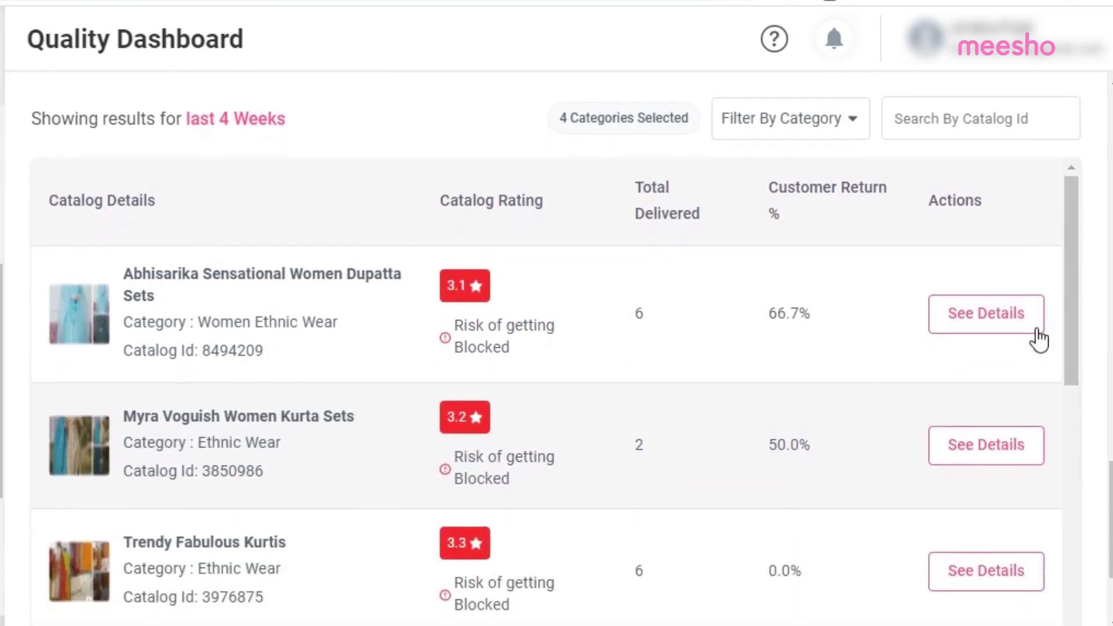
{"action": "left_click_drag", "start_coordinate": [1064, 258], "coordinate": [1088, 397]}
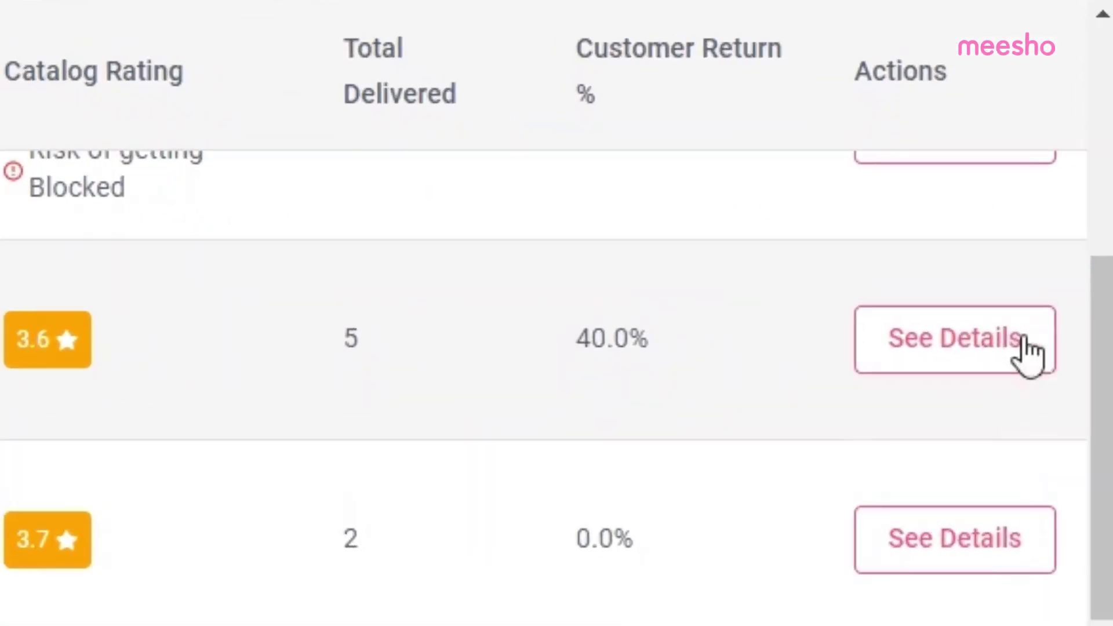
Step: Open See Details for the Aagyeyi Drishya Kurtis catalog and scroll through its quality report
{"action": "left_click", "coordinate": [920, 349]}
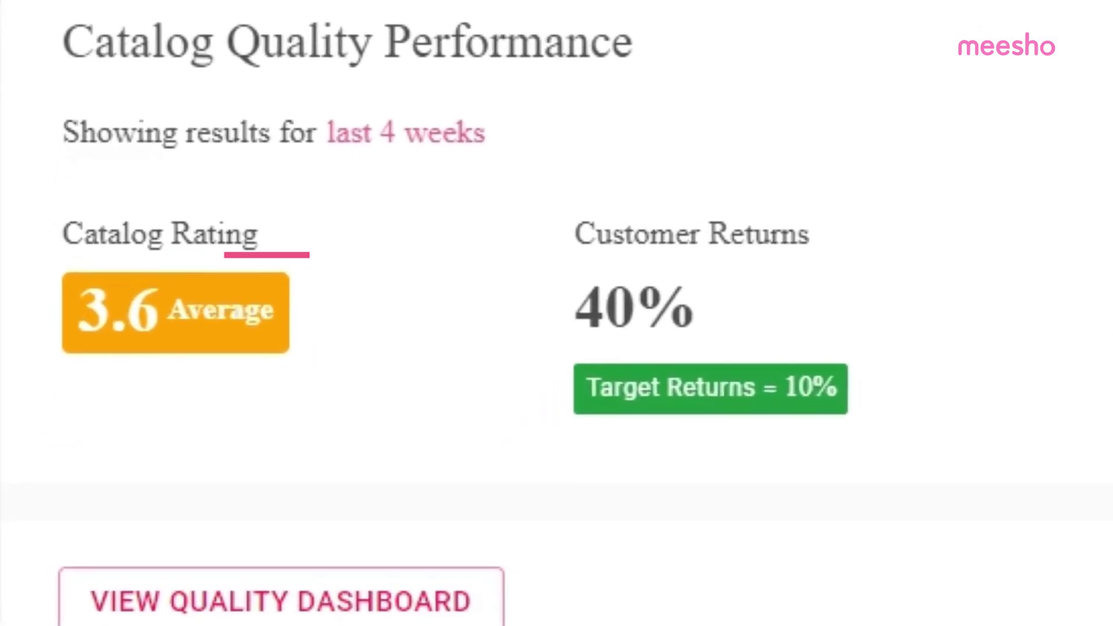
{"action": "scroll", "coordinate": [914, 430], "scroll_direction": "down", "scroll_amount": 8}
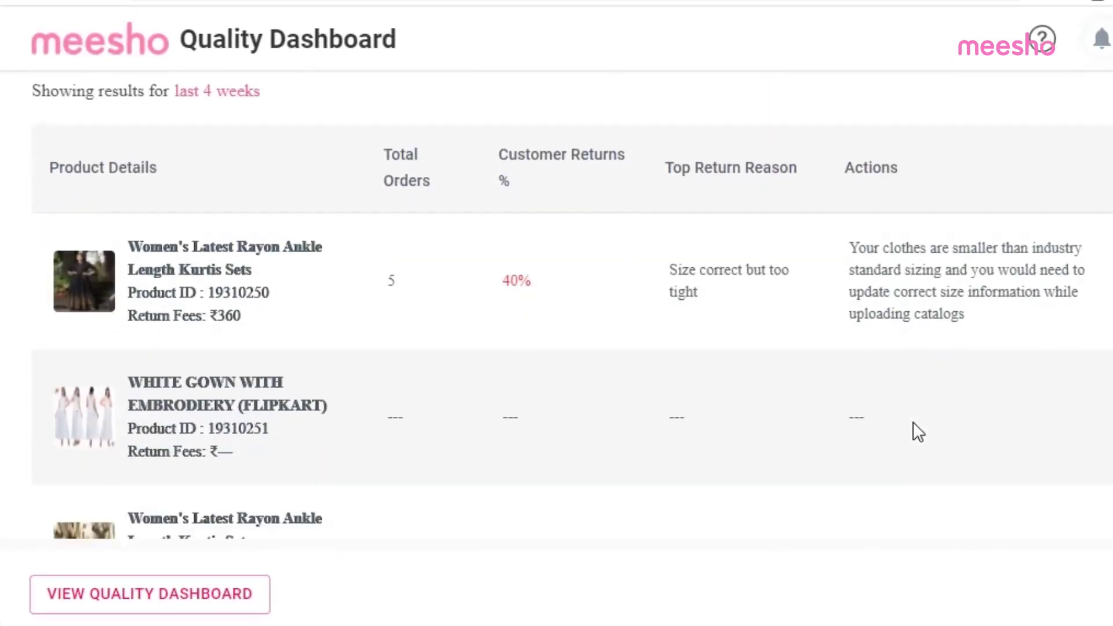
{"action": "scroll", "coordinate": [913, 422], "scroll_direction": "down", "scroll_amount": 2}
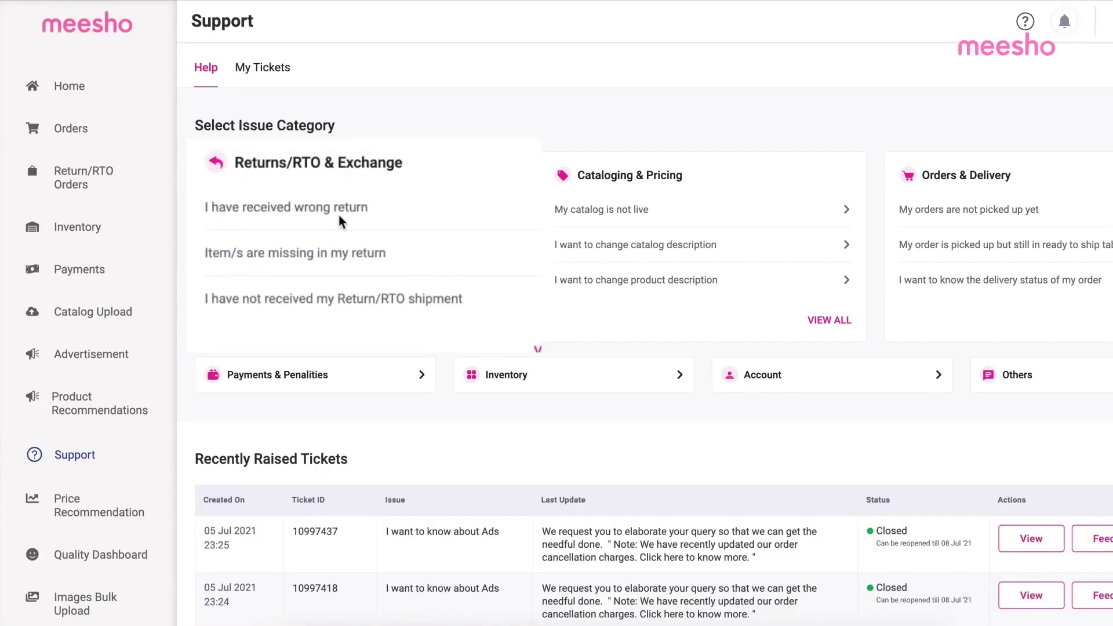
Step: Open the wrong-return help article, raise a ticket, and attach a product image
{"action": "left_click", "coordinate": [308, 210]}
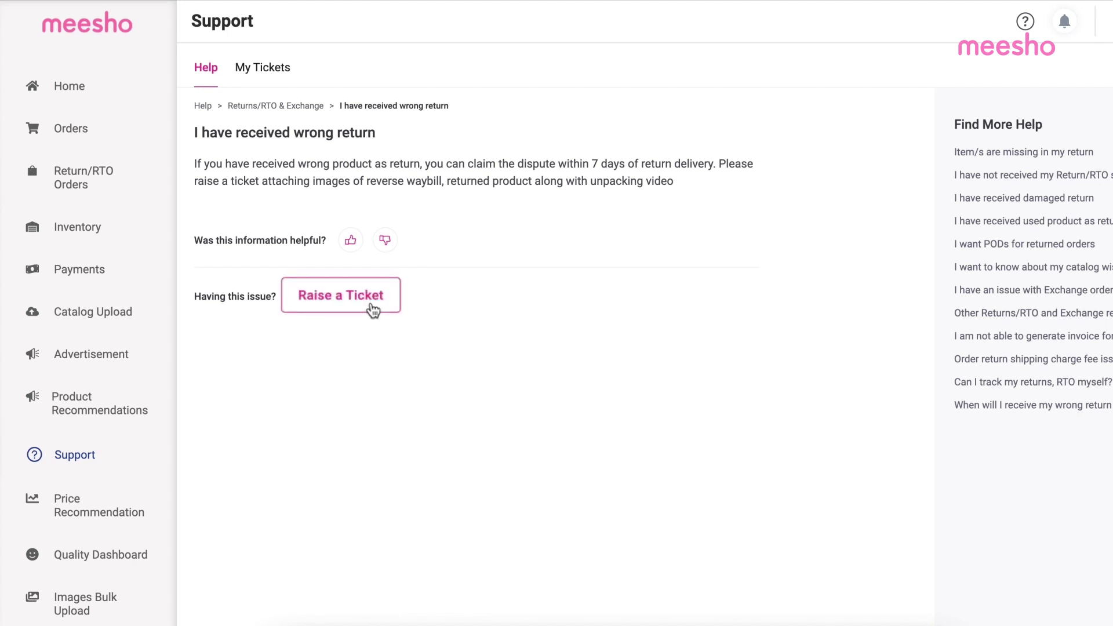
{"action": "left_click", "coordinate": [372, 311]}
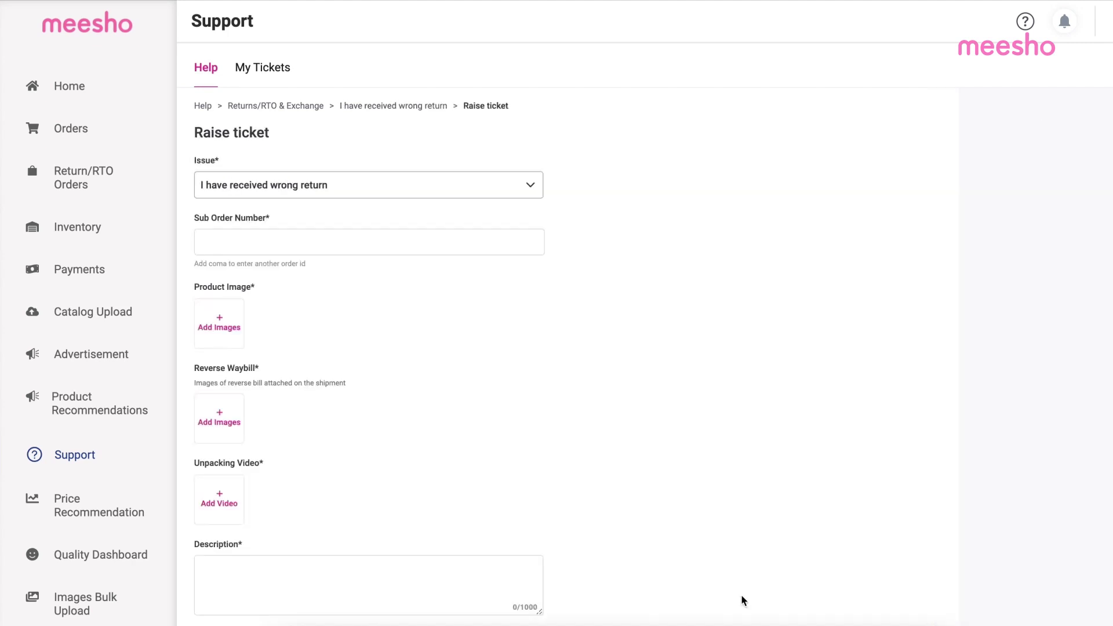
{"action": "left_click", "coordinate": [353, 241]}
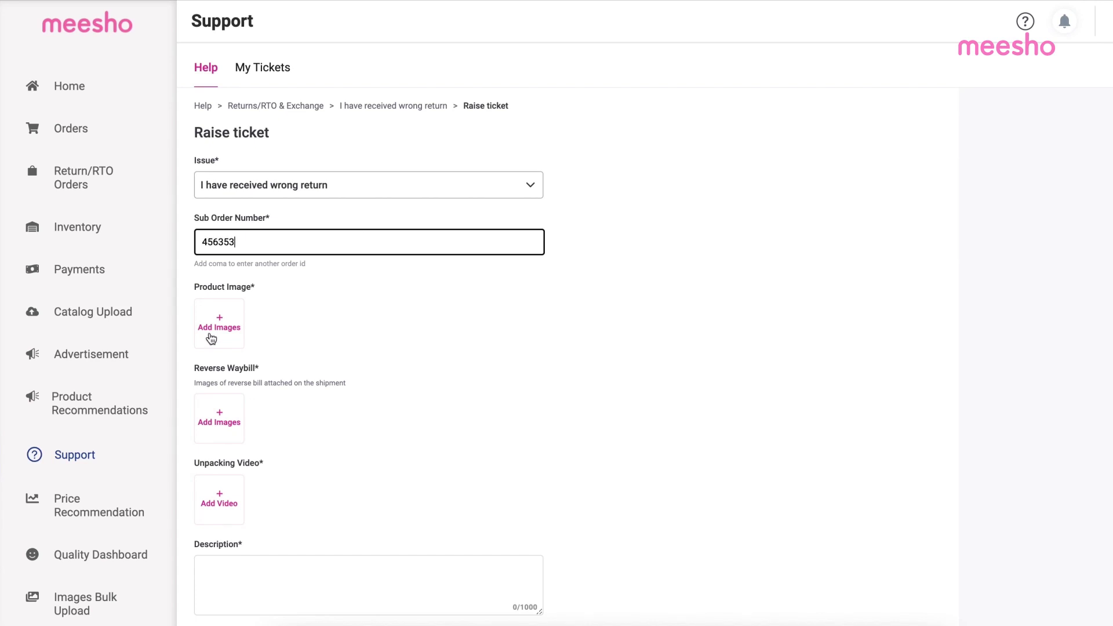
{"action": "left_click", "coordinate": [225, 322]}
{"action": "left_click", "coordinate": [510, 278]}
{"action": "key", "text": "Return"}
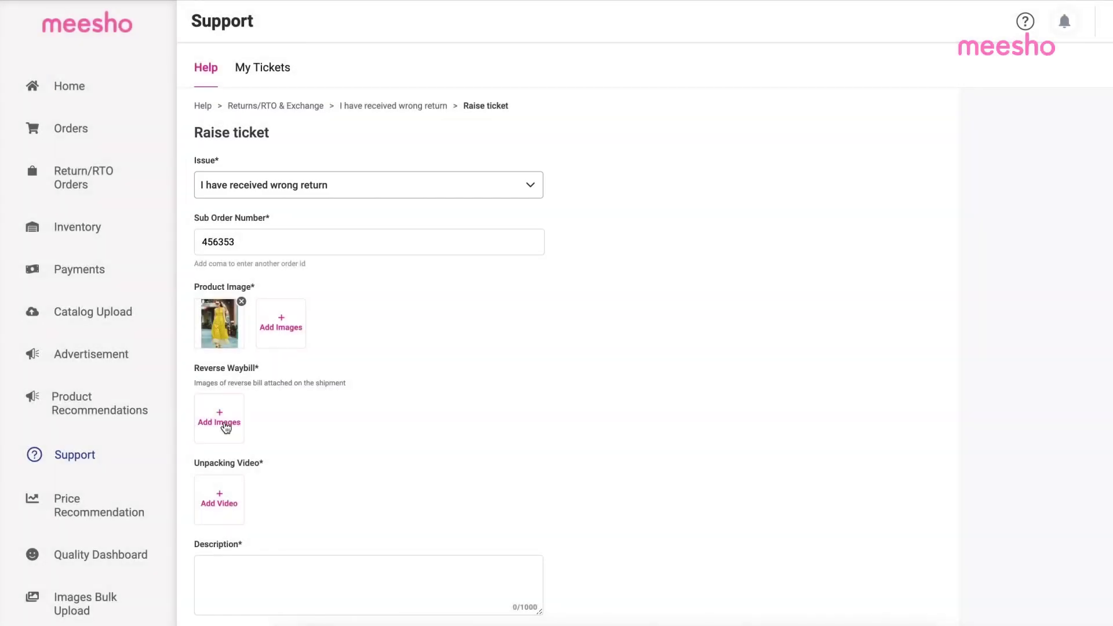
Step: Attach Reverse Bill.png as the reverse waybill and Unpacking.mp4 as the unpacking video
{"action": "left_click", "coordinate": [226, 428]}
{"action": "left_click", "coordinate": [500, 290]}
{"action": "left_click", "coordinate": [868, 420]}
{"action": "left_click", "coordinate": [220, 499]}
{"action": "left_click", "coordinate": [482, 306]}
{"action": "left_click", "coordinate": [868, 420]}
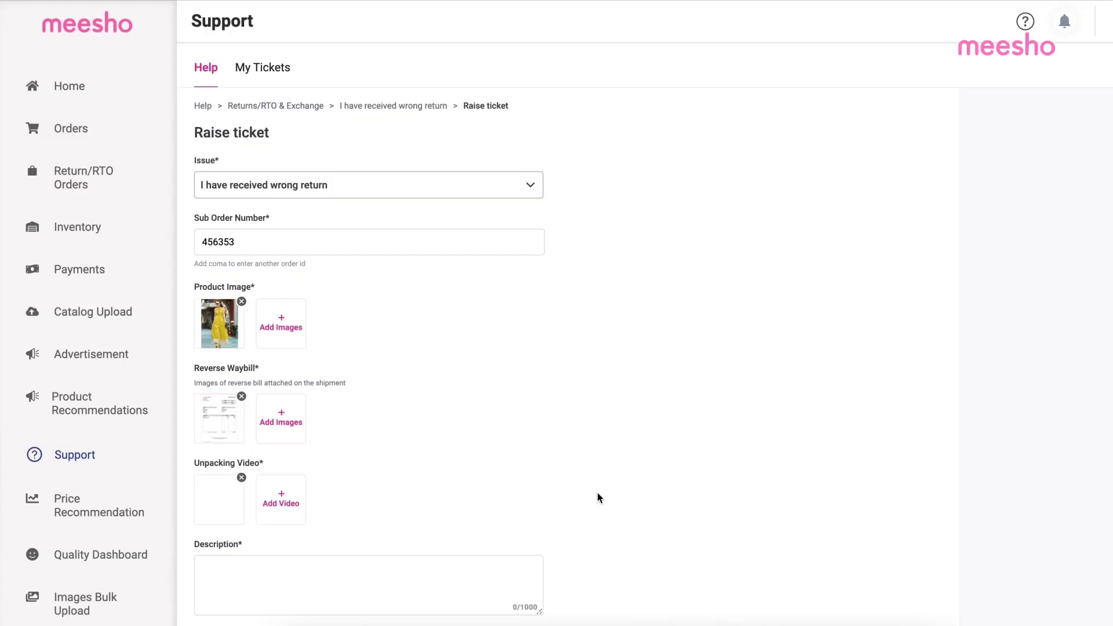
Step: Enter the description 'Enter your details here.', submit the ticket, and view My Tickets
{"action": "scroll", "coordinate": [345, 437], "scroll_direction": "down", "scroll_amount": 5}
{"action": "left_click", "coordinate": [345, 429]}
{"action": "type", "text": "Enter your details here."}
{"action": "scroll", "coordinate": [274, 597], "scroll_direction": "down", "scroll_amount": 1}
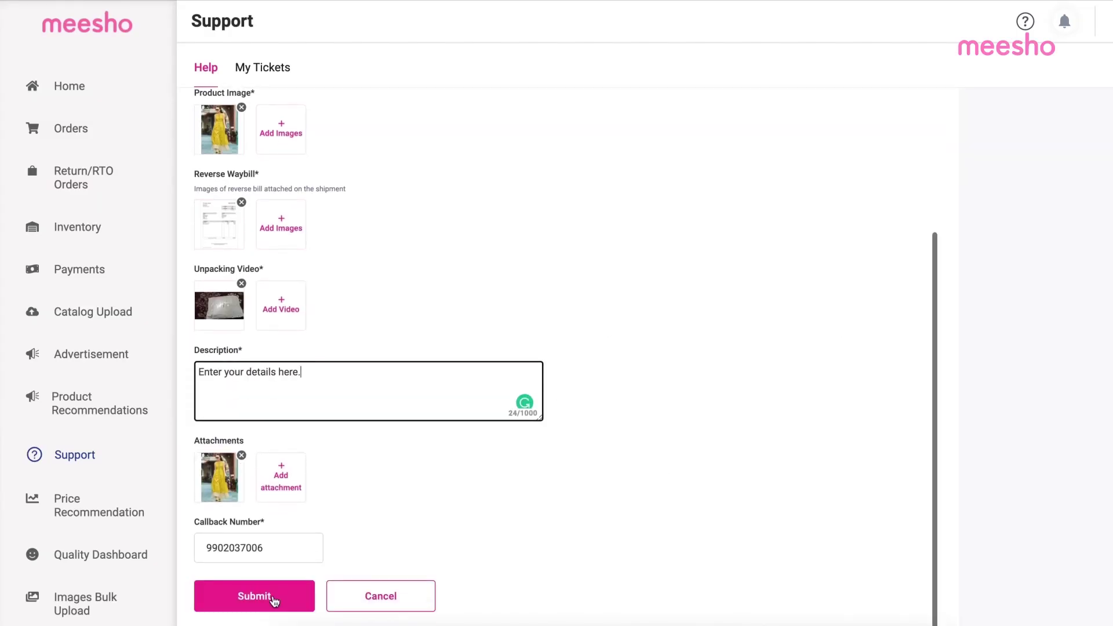
{"action": "left_click", "coordinate": [277, 603]}
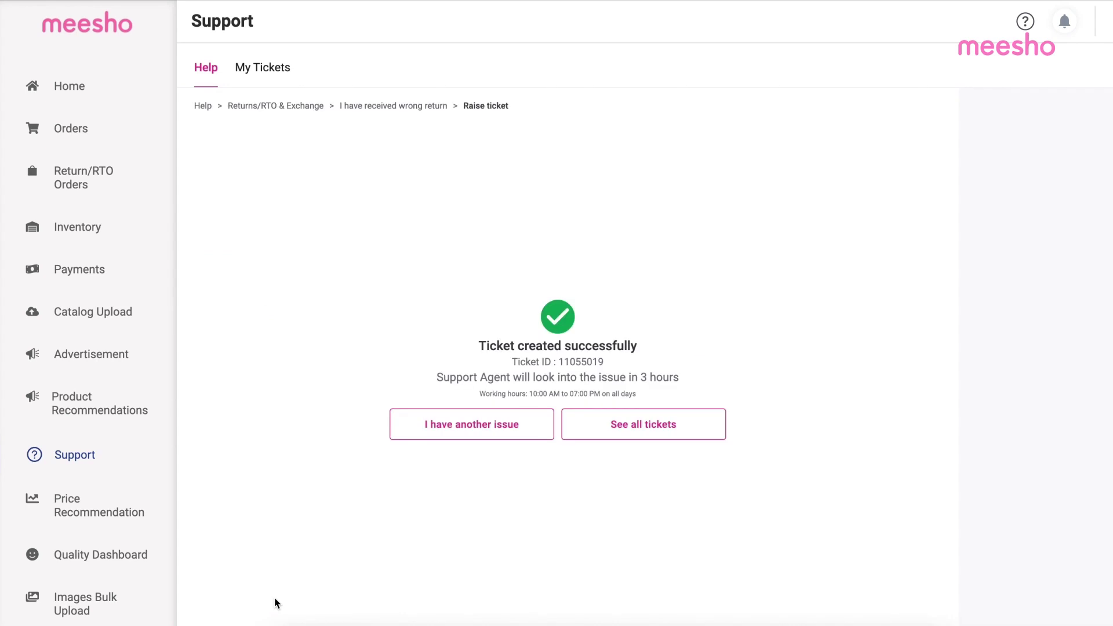
{"action": "left_click", "coordinate": [273, 71]}
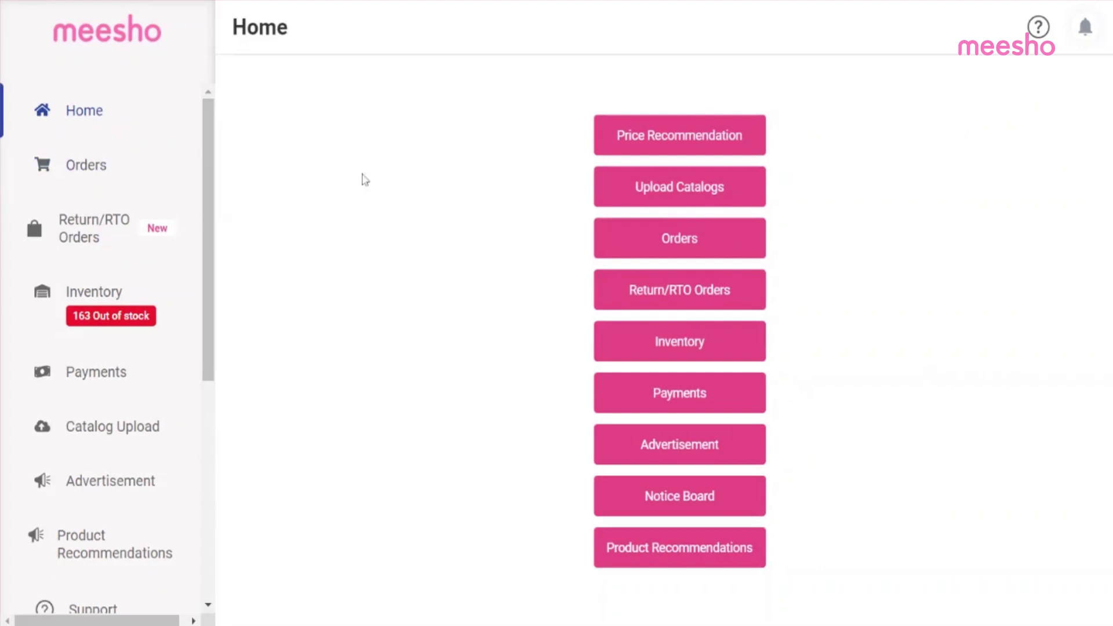
Step: Scroll from the lockdown leave form down to the Pet Supplies launch alert
{"action": "scroll", "coordinate": [207, 289], "scroll_direction": "down", "scroll_amount": 5}
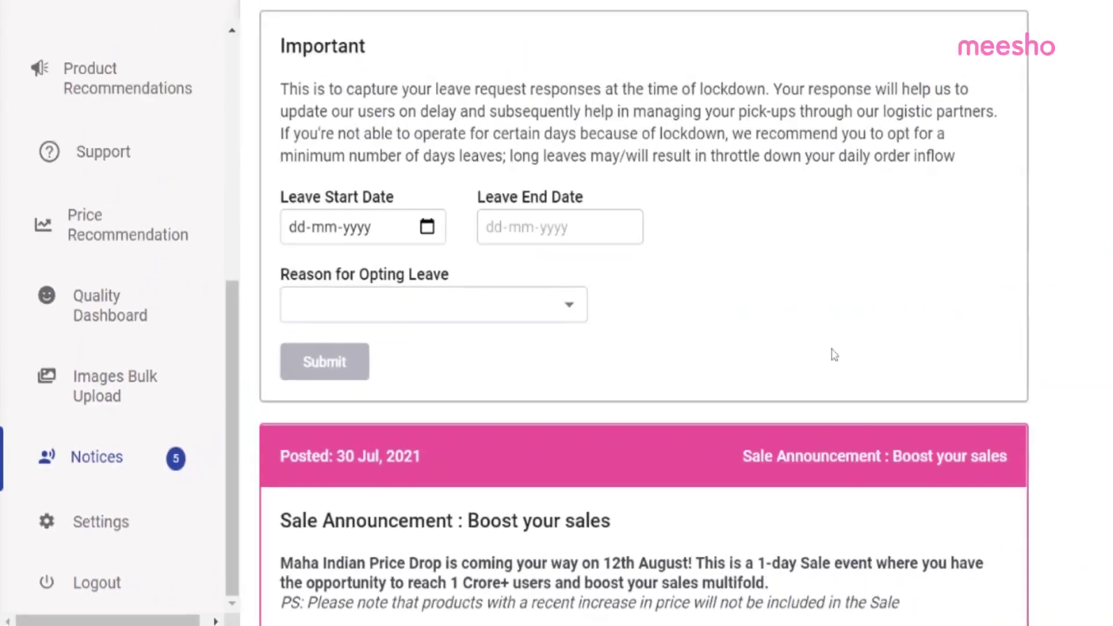
{"action": "scroll", "coordinate": [633, 326], "scroll_direction": "down", "scroll_amount": 6}
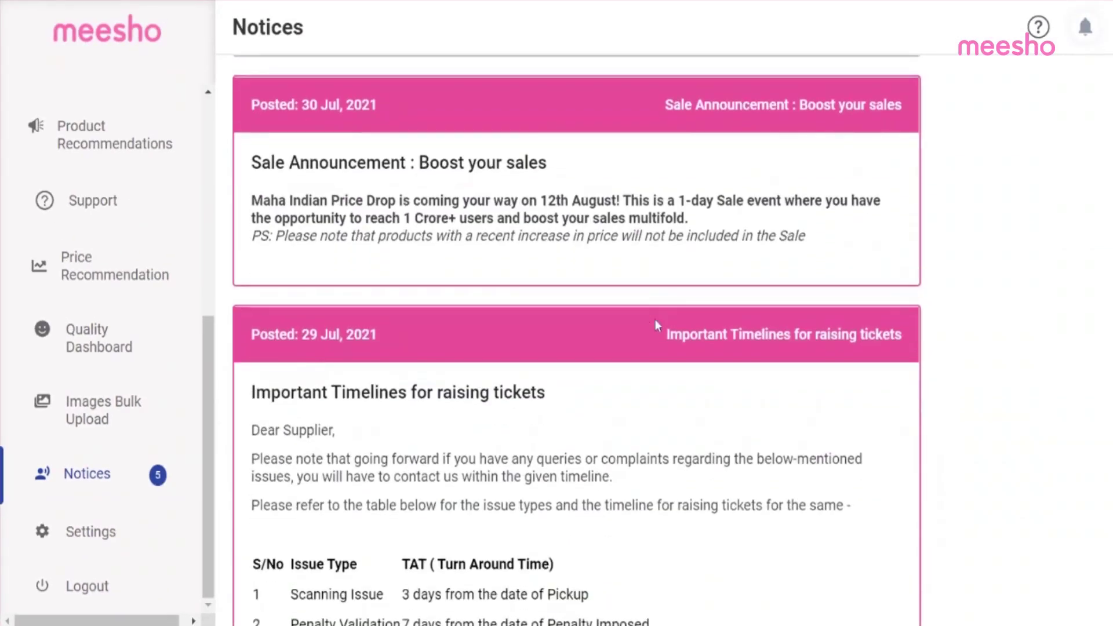
{"action": "scroll", "coordinate": [569, 411], "scroll_direction": "down", "scroll_amount": 10}
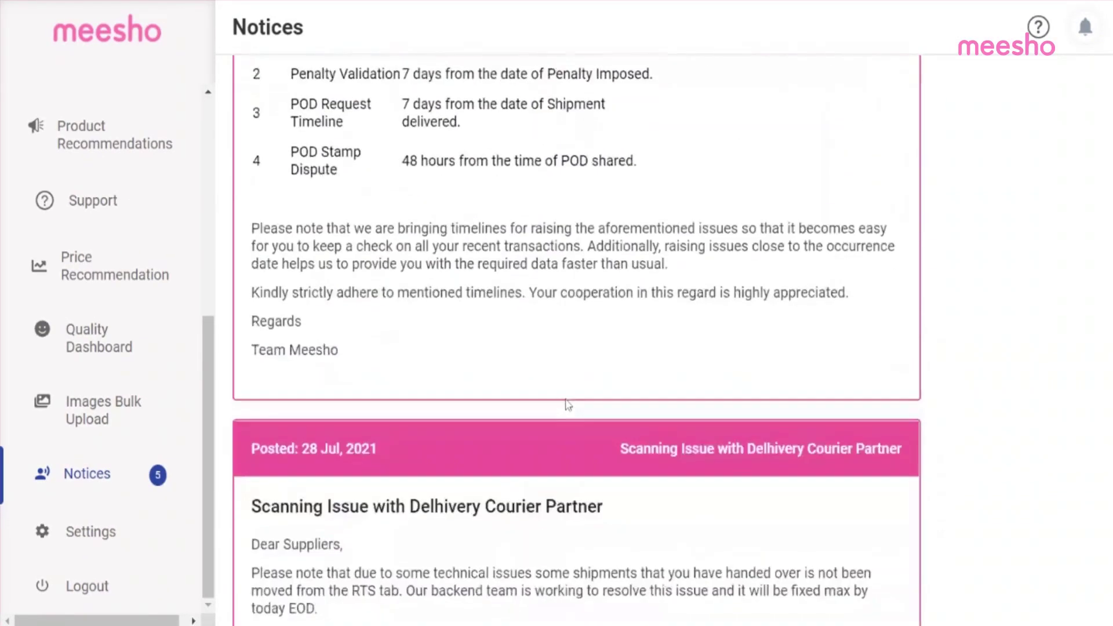
{"action": "scroll", "coordinate": [567, 405], "scroll_direction": "down", "scroll_amount": 2}
{"action": "scroll", "coordinate": [567, 401], "scroll_direction": "down", "scroll_amount": 9}
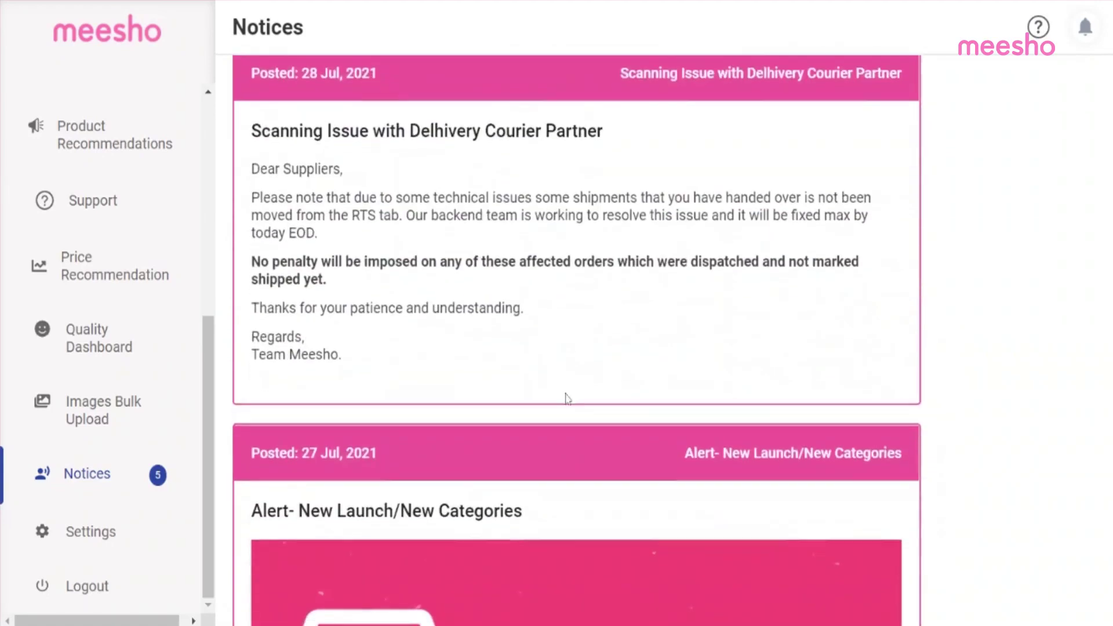
{"action": "scroll", "coordinate": [567, 399], "scroll_direction": "down", "scroll_amount": 13}
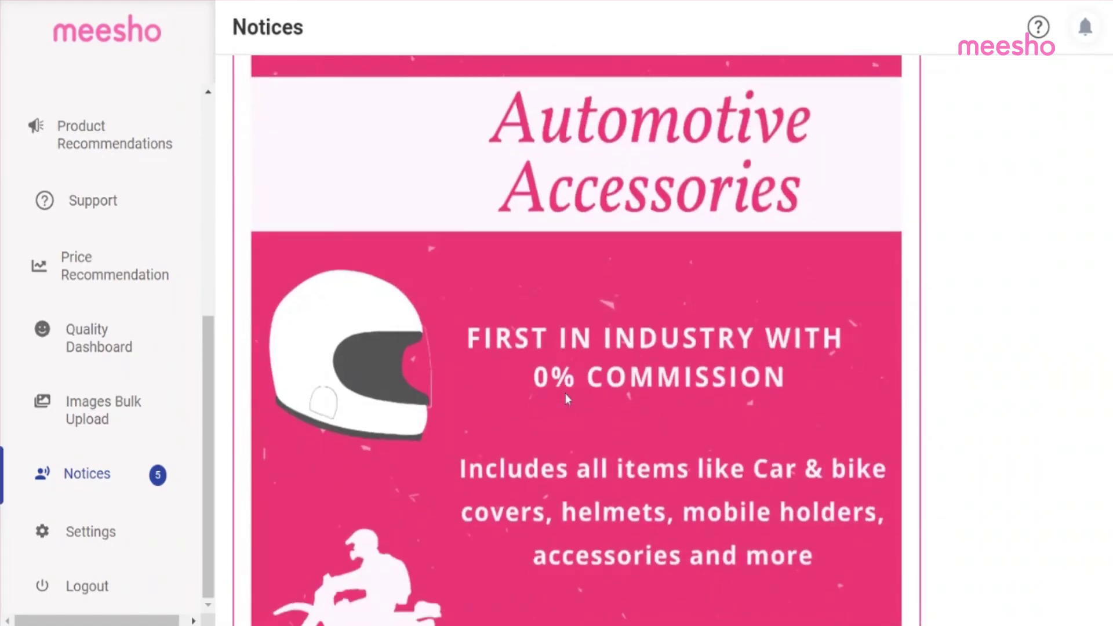
{"action": "scroll", "coordinate": [567, 399], "scroll_direction": "down", "scroll_amount": 2}
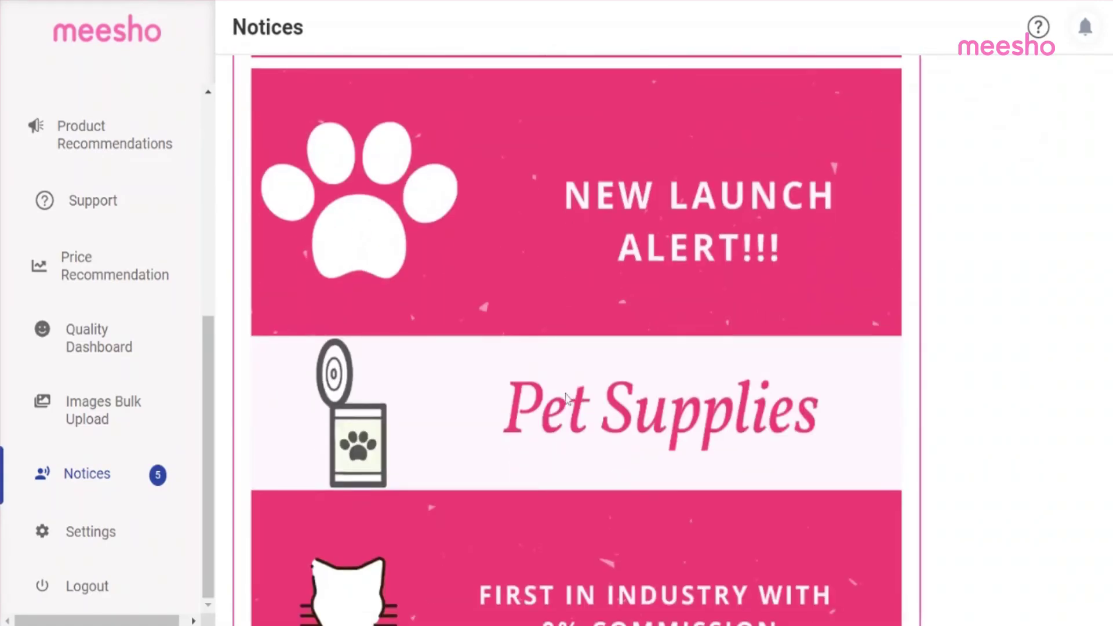
{"action": "scroll", "coordinate": [567, 399], "scroll_direction": "down", "scroll_amount": 3}
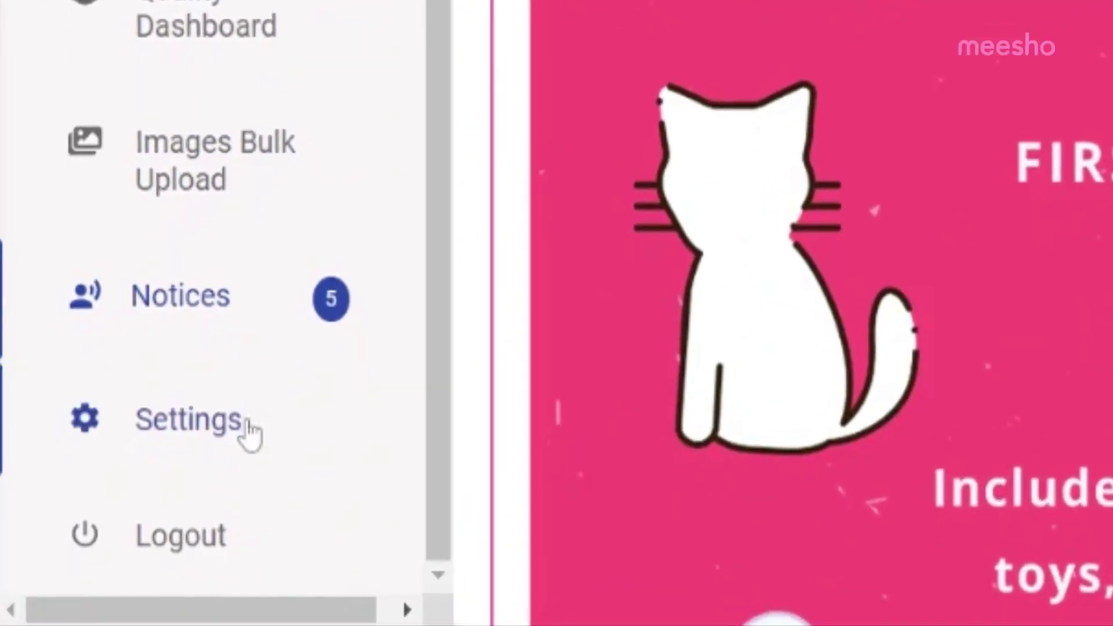
Step: Go to Settings and show the WhatsApp Notifications subscription details
{"action": "left_click", "coordinate": [122, 526]}
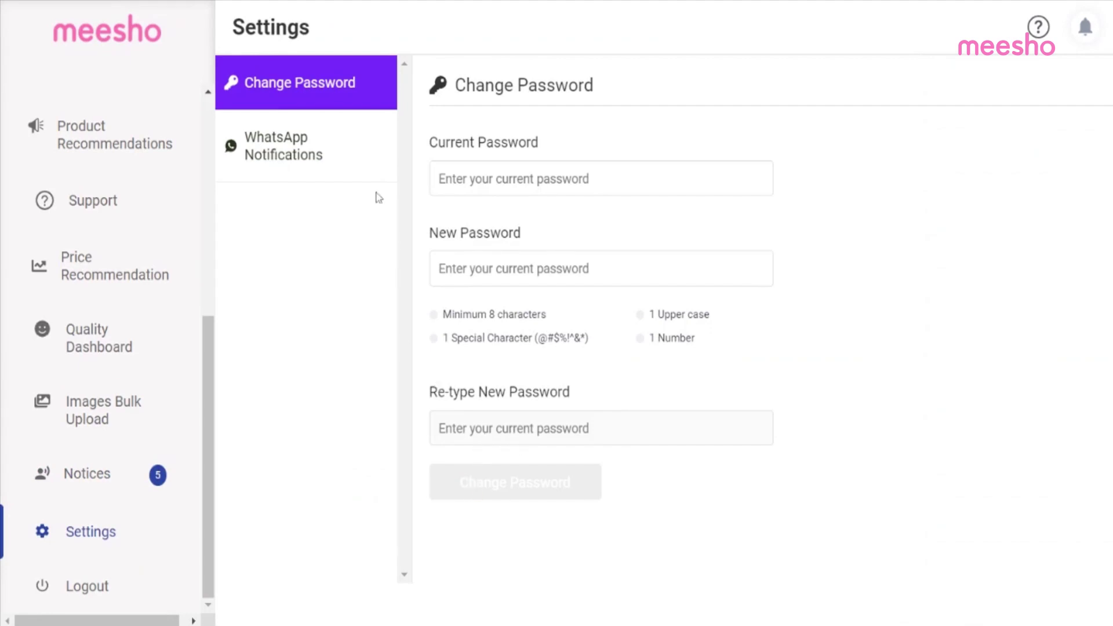
{"action": "left_click", "coordinate": [352, 159]}
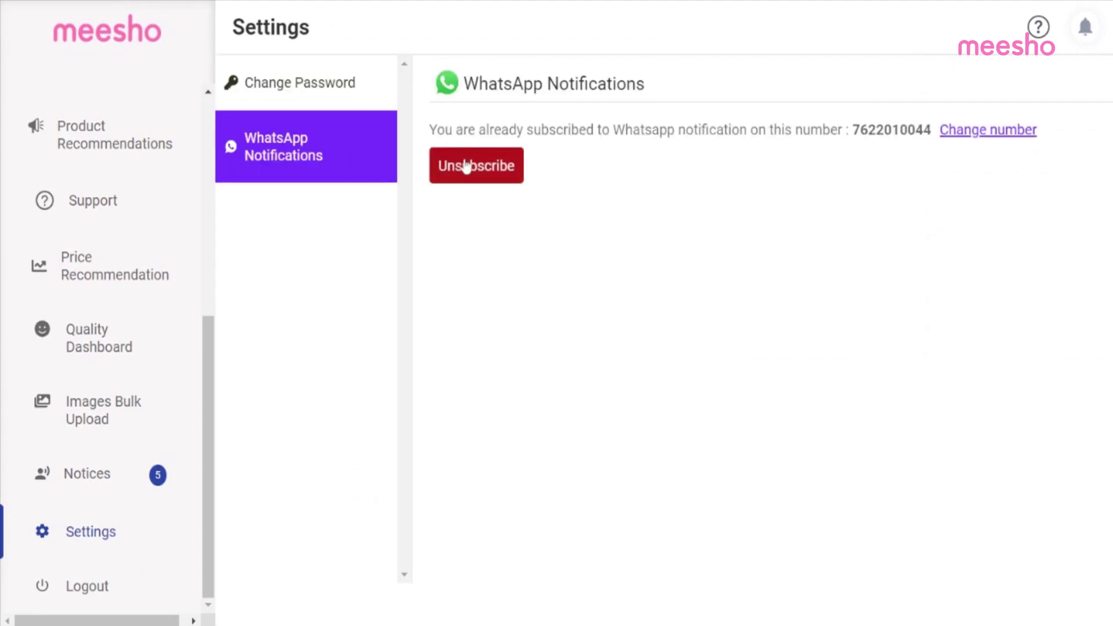